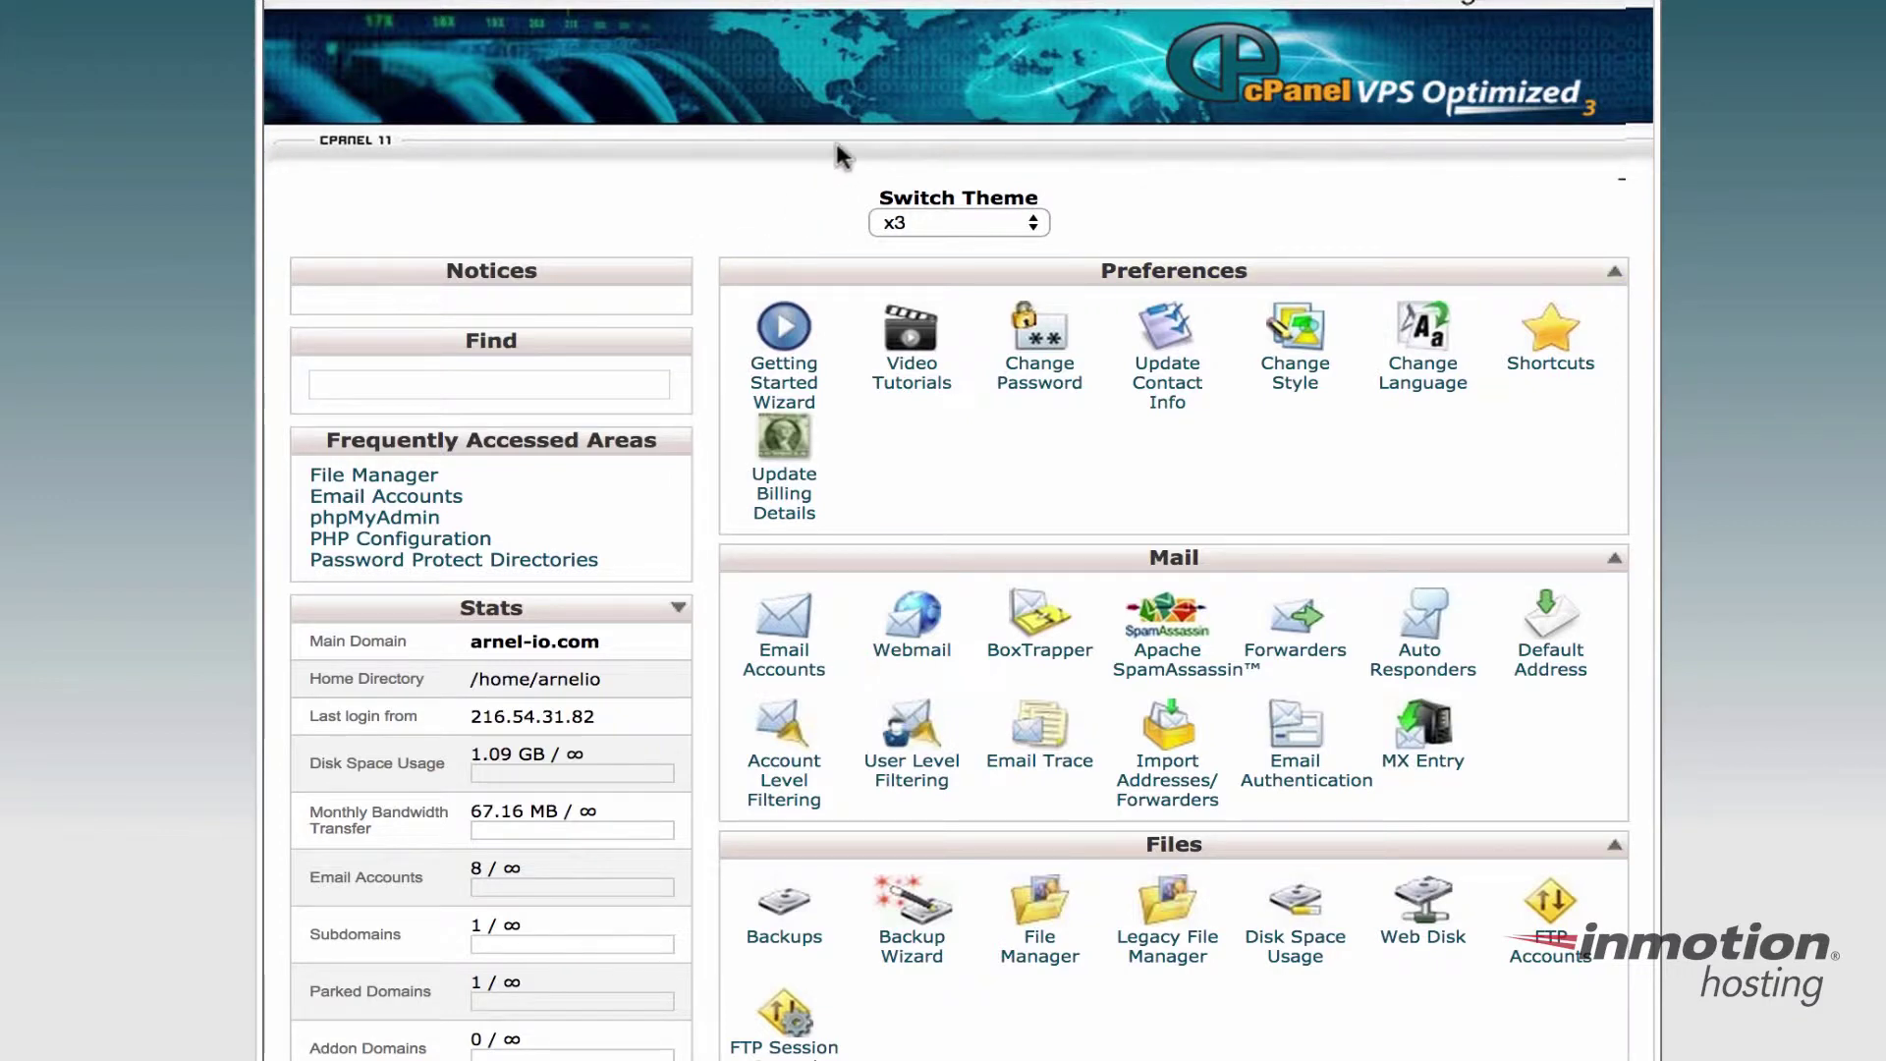
{"action": "scroll", "coordinate": [830, 214], "scroll_direction": "down", "scroll_amount": 1}
{"action": "scroll", "coordinate": [943, 280], "scroll_direction": "down", "scroll_amount": 1}
{"action": "scroll", "coordinate": [1120, 280], "scroll_direction": "down", "scroll_amount": 10}
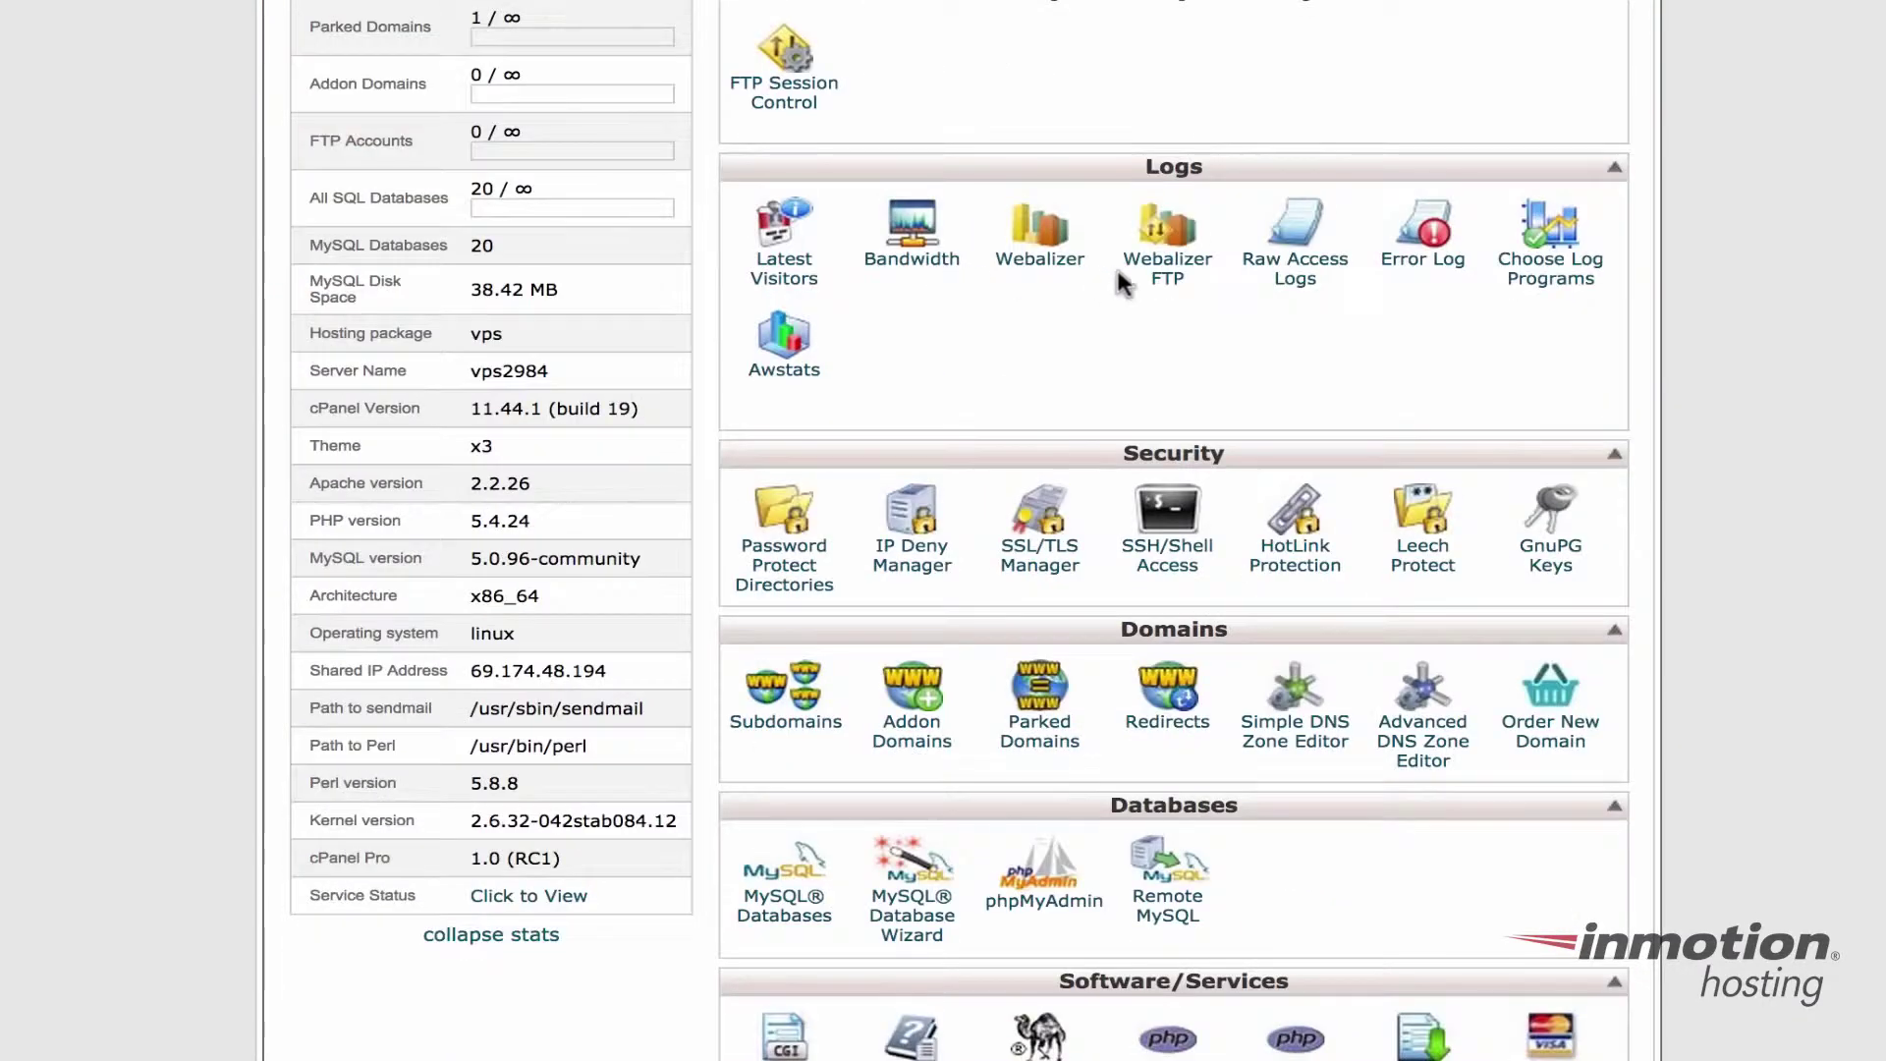
{"action": "scroll", "coordinate": [1136, 311], "scroll_direction": "down", "scroll_amount": 4}
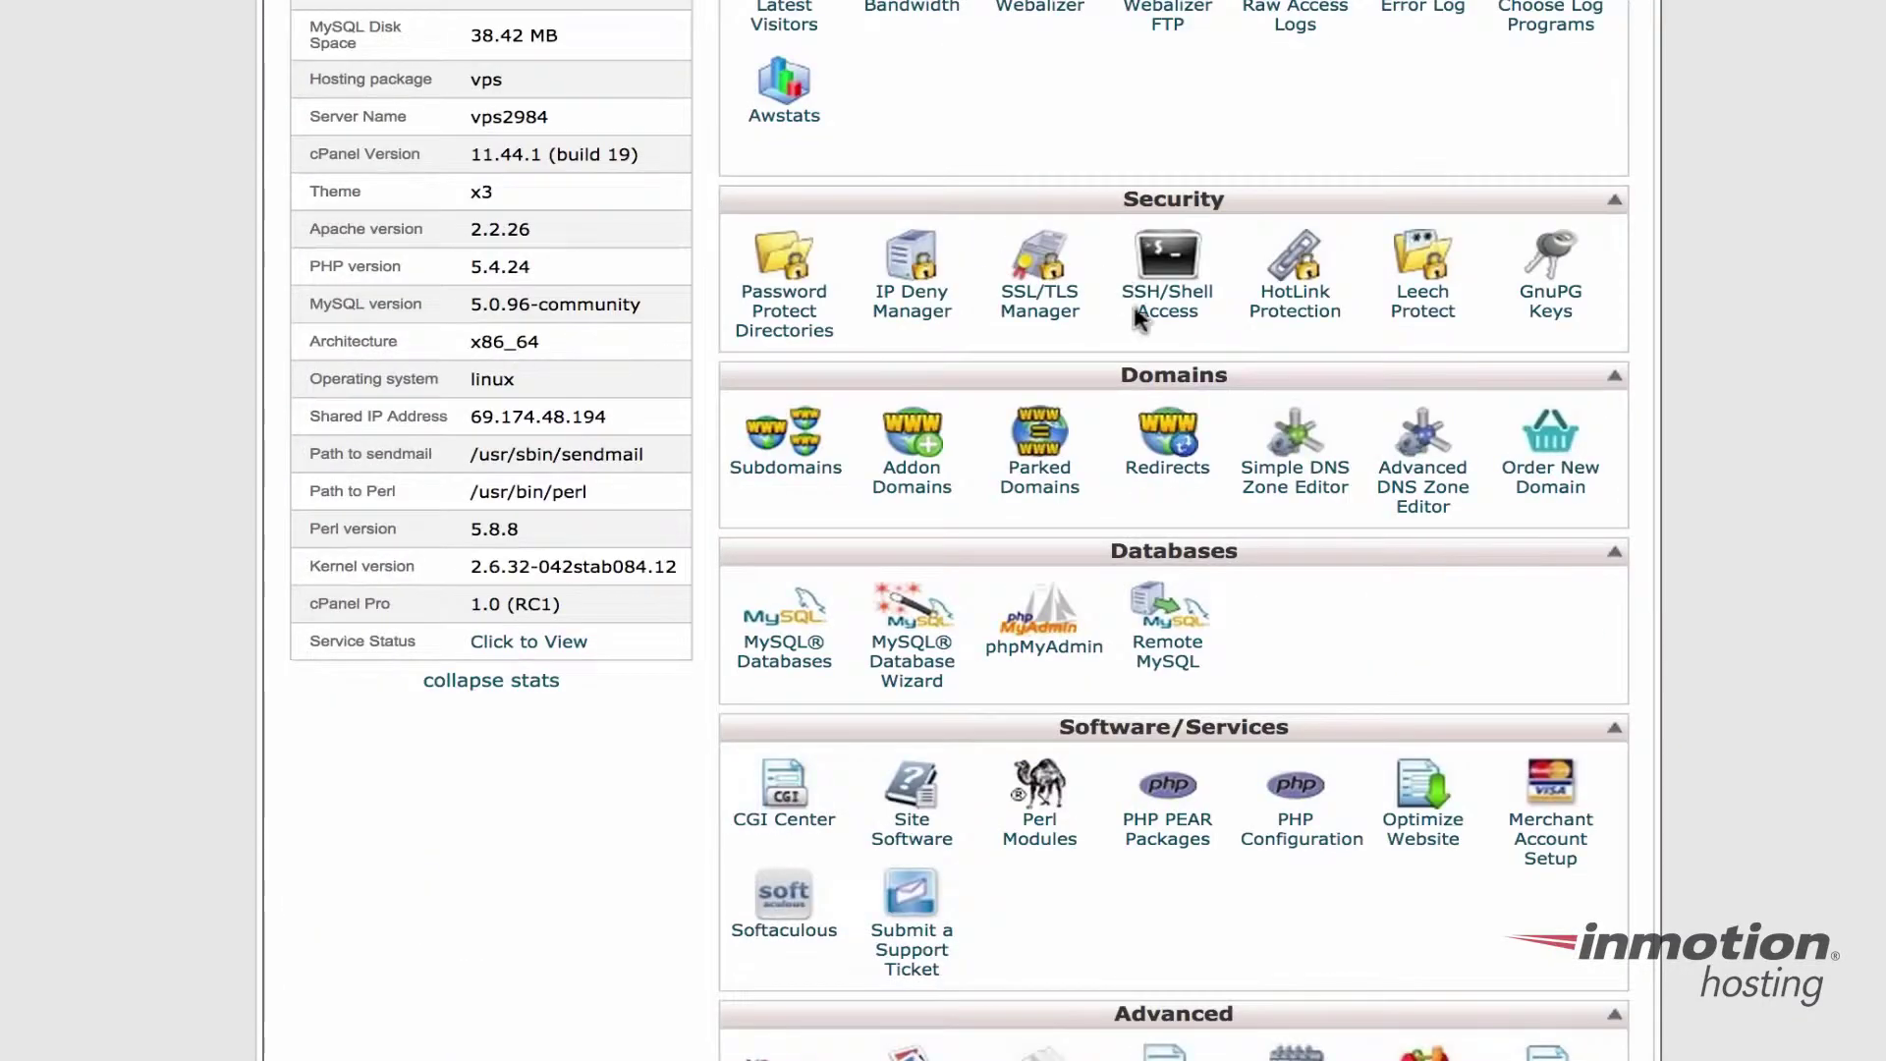
Launch phpMyAdmin from the cPanel Databases section
{"action": "left_click", "coordinate": [1044, 637]}
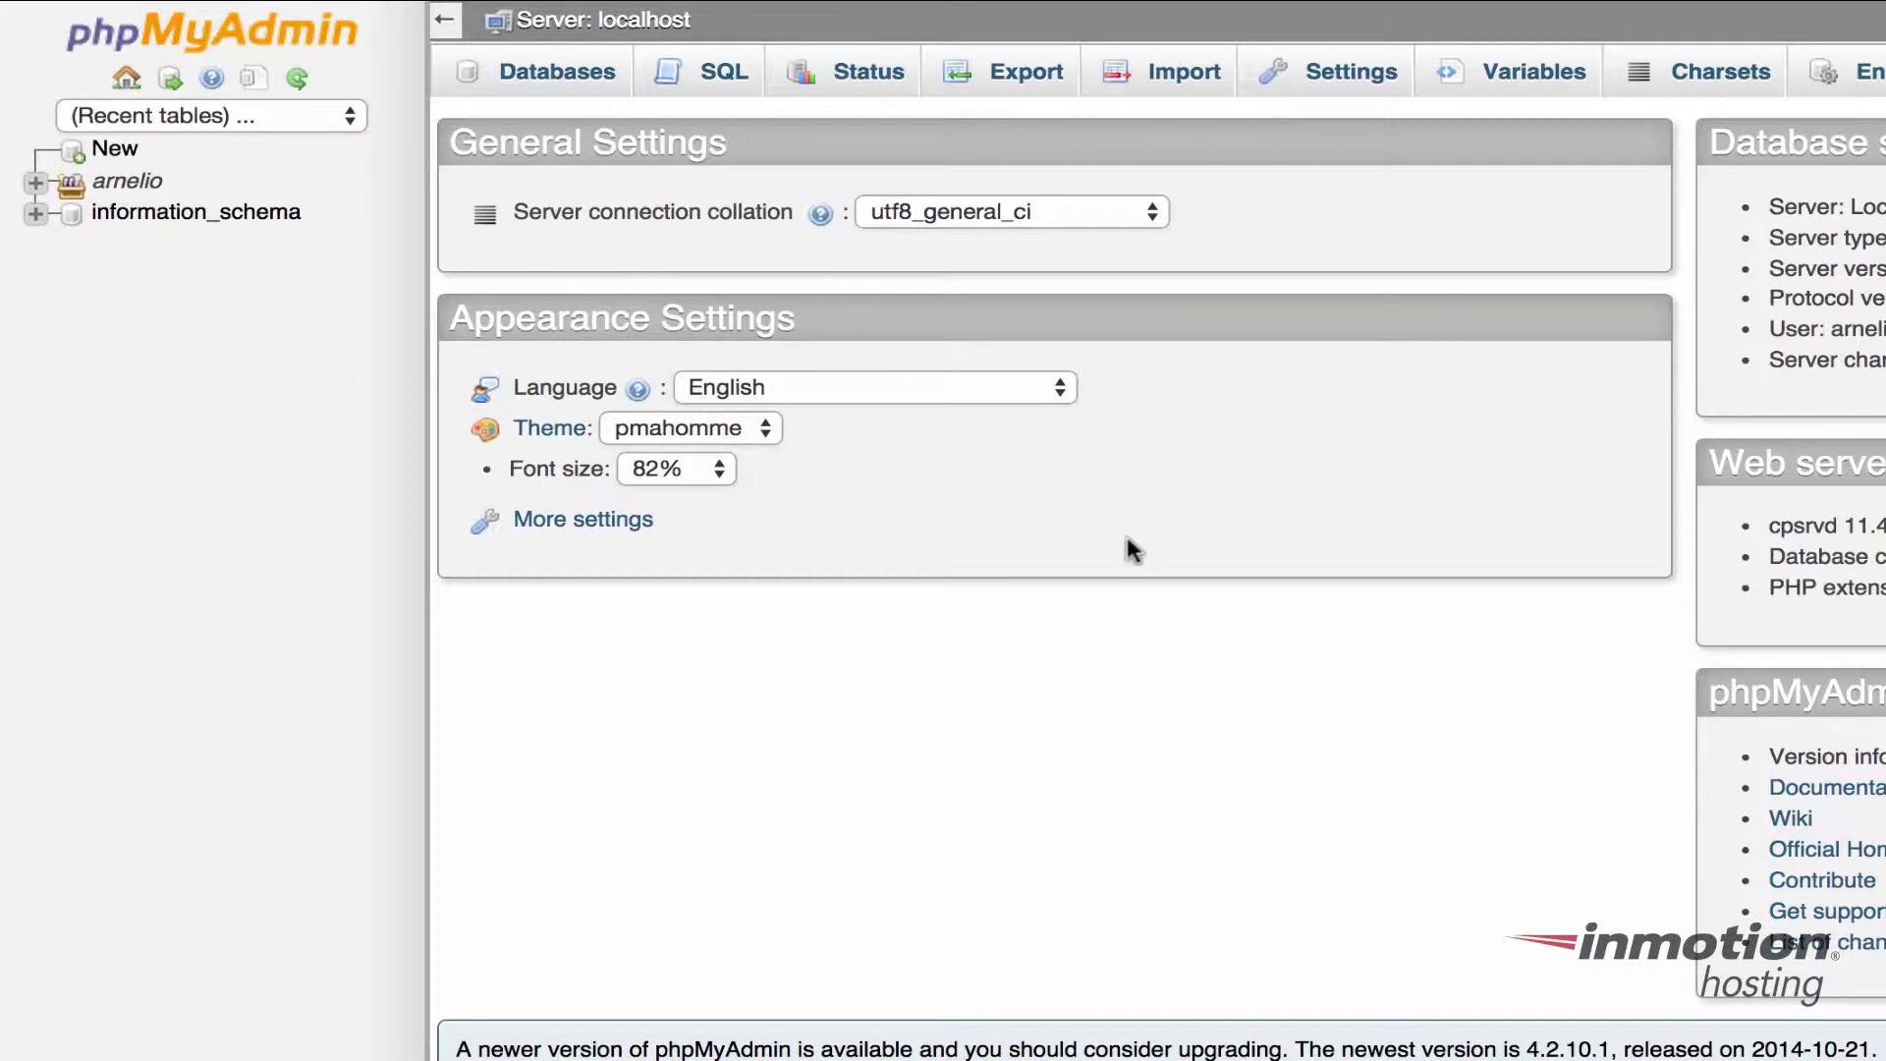
Expand arnelio in the navigation tree and open the arnelio_drup231 database
{"action": "left_click", "coordinate": [34, 182]}
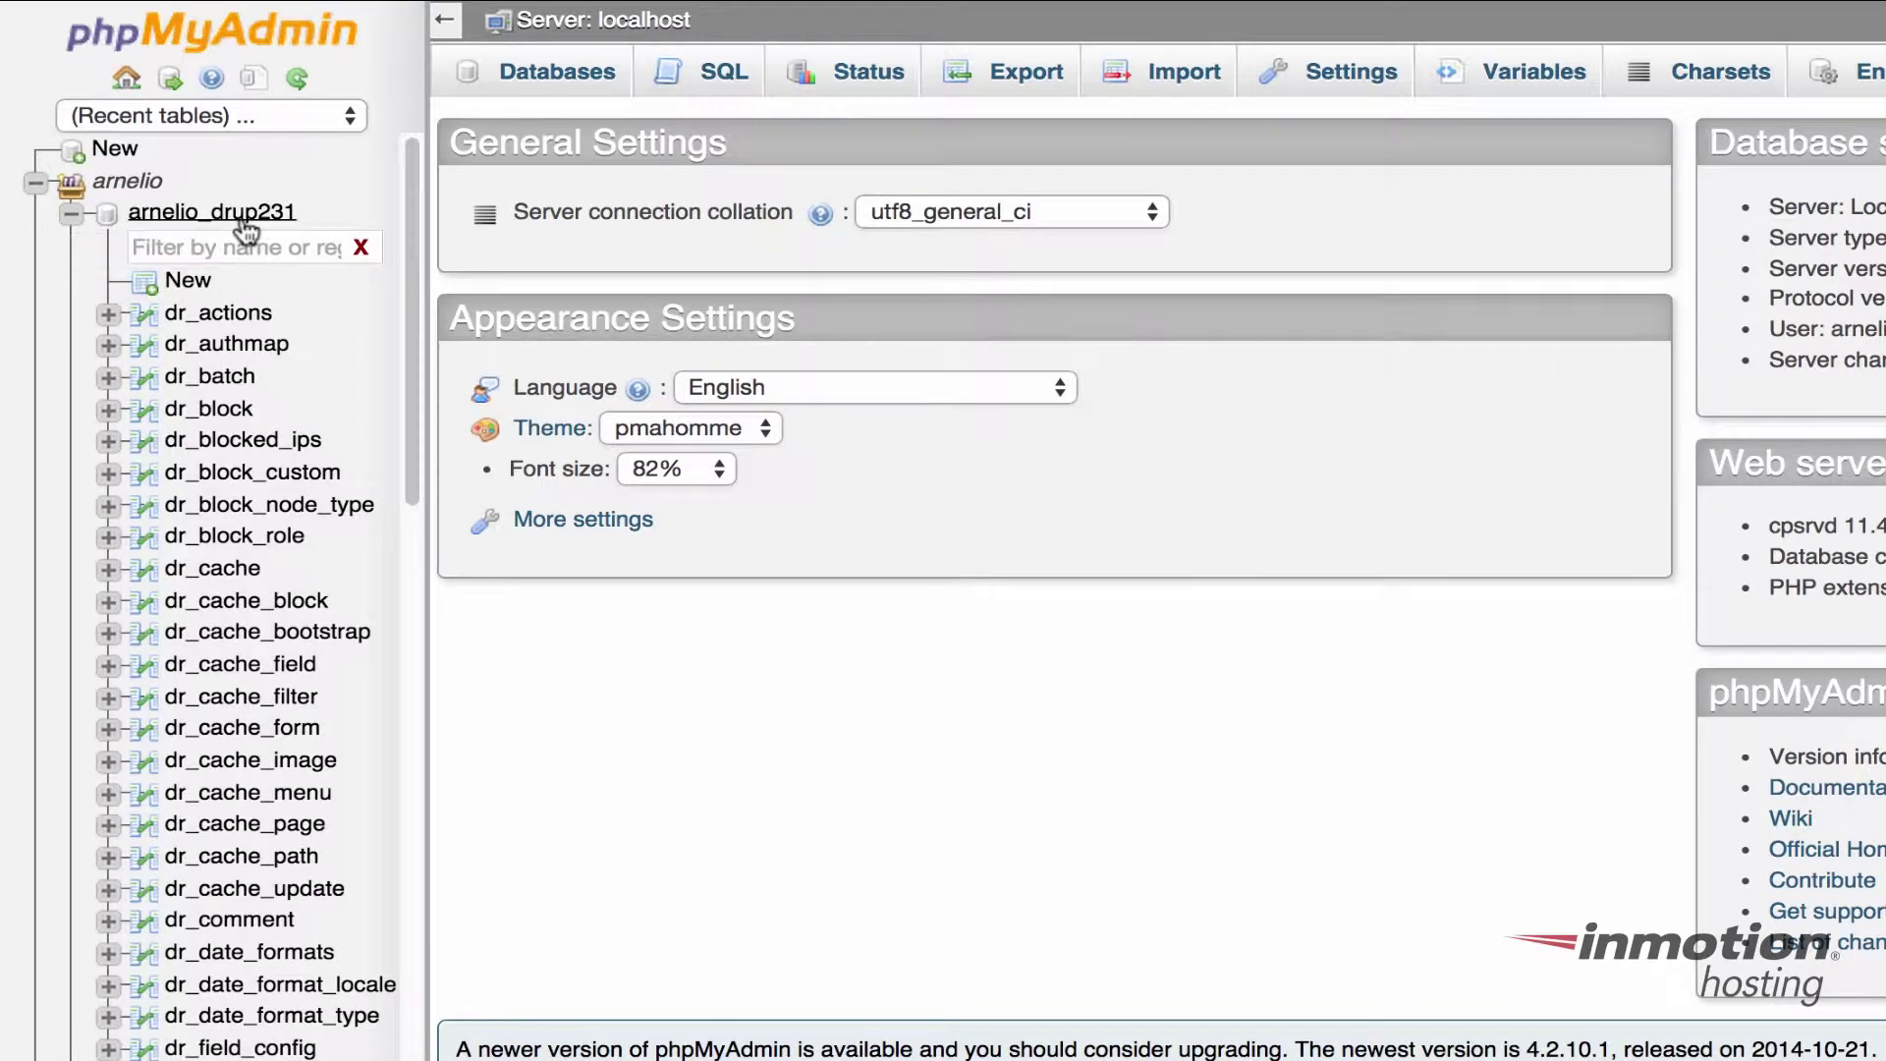
{"action": "left_click", "coordinate": [252, 218]}
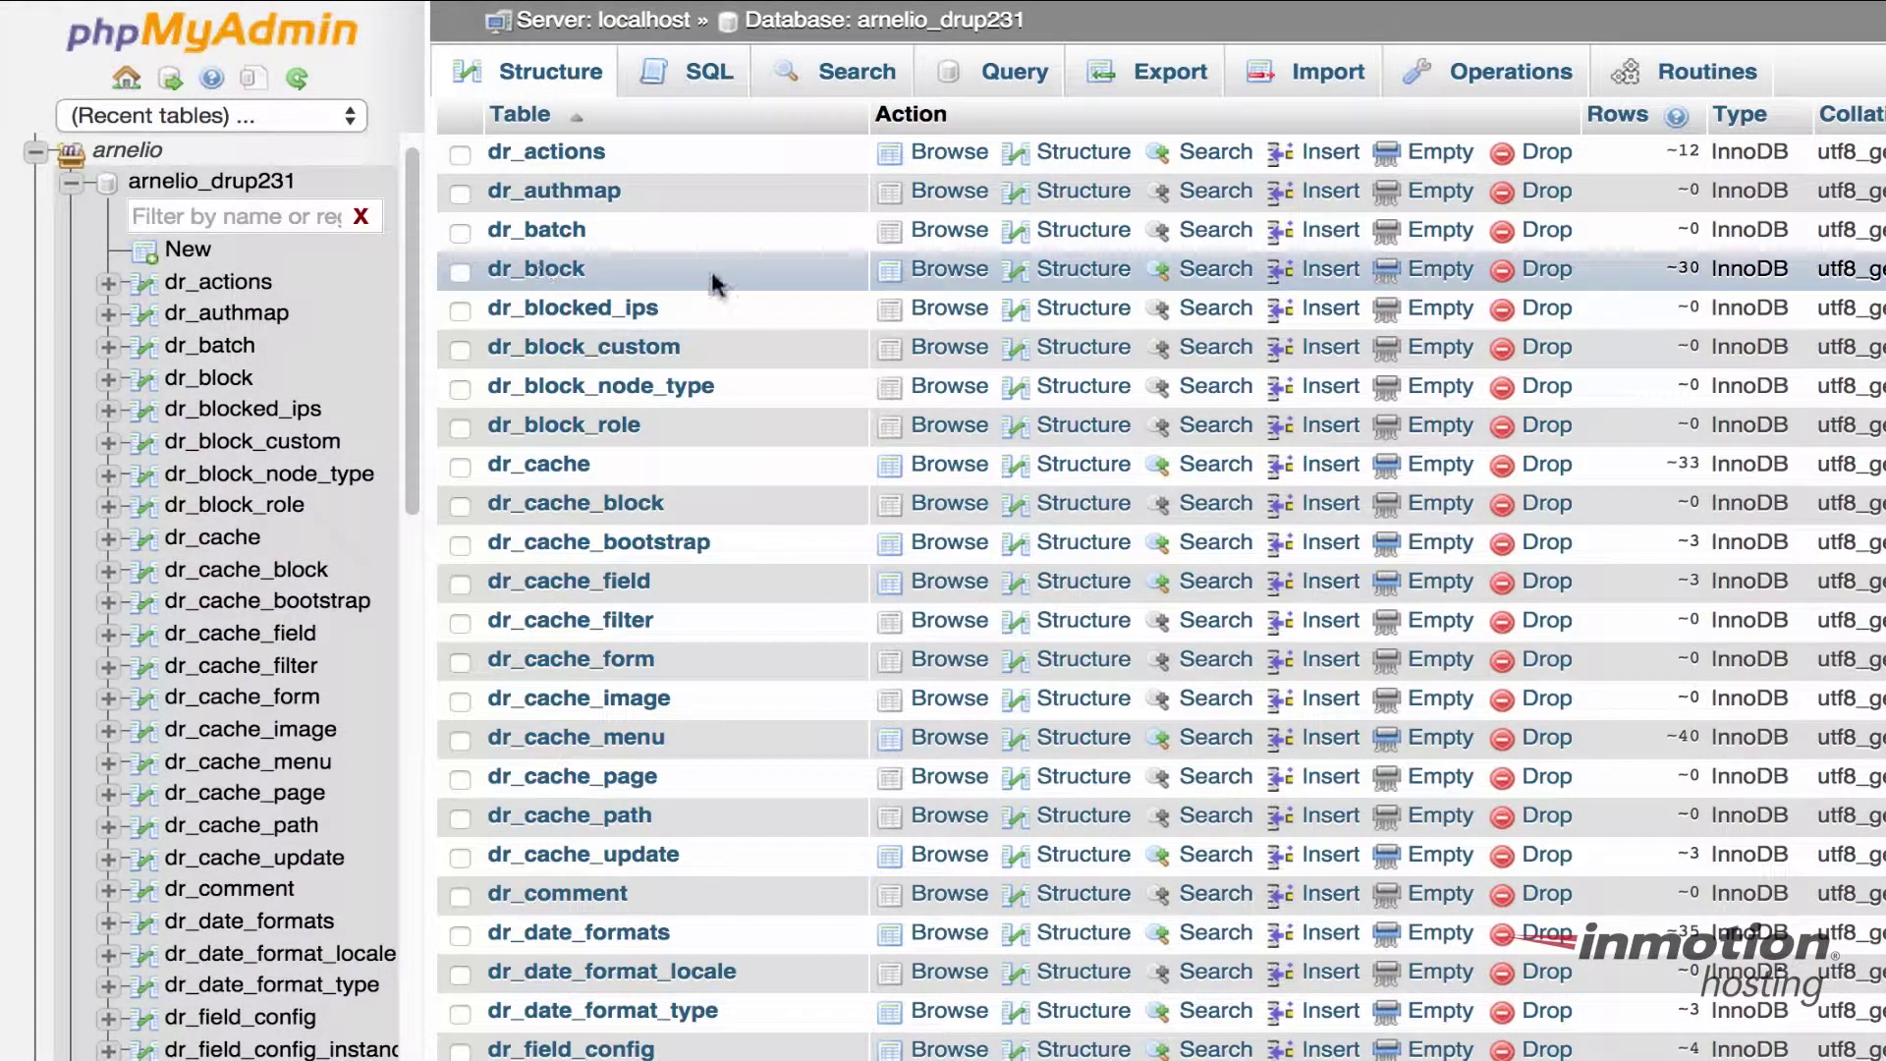
{"action": "scroll", "coordinate": [819, 277], "scroll_direction": "down", "scroll_amount": 5}
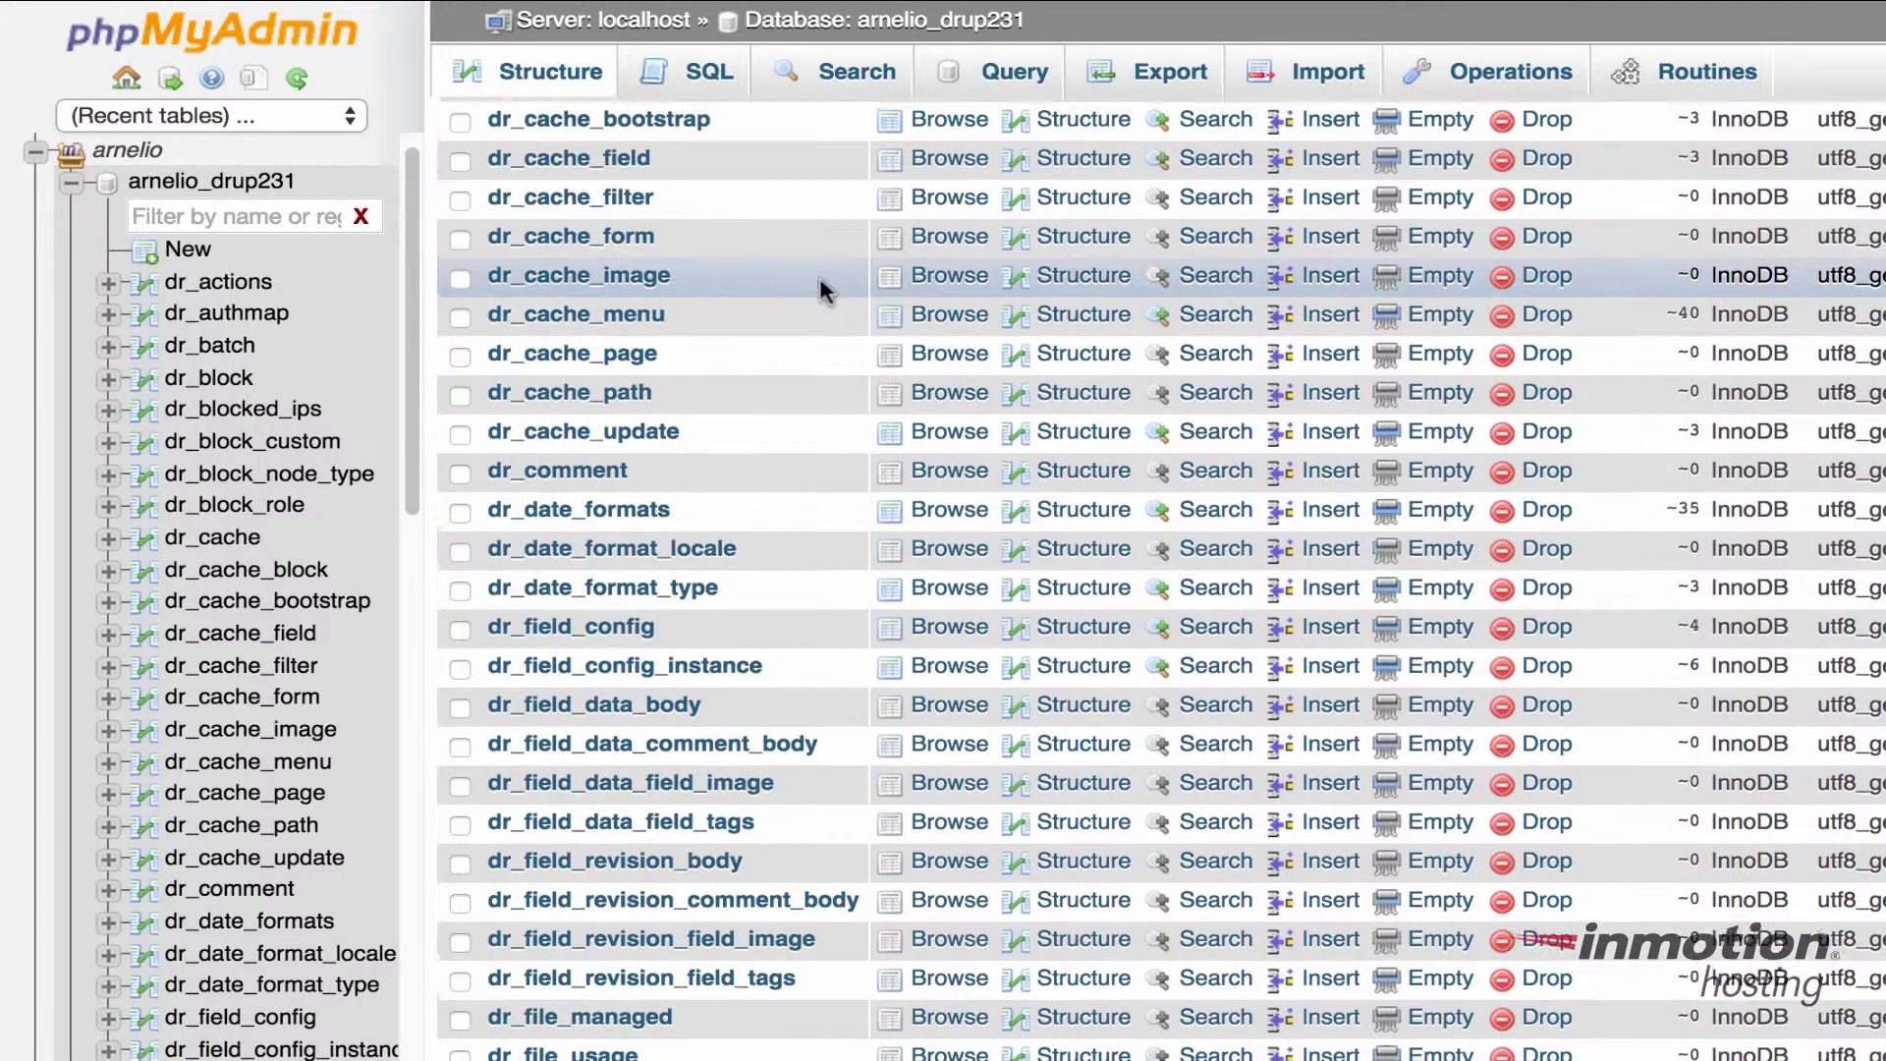
{"action": "scroll", "coordinate": [808, 277], "scroll_direction": "down", "scroll_amount": 6}
{"action": "scroll", "coordinate": [808, 282], "scroll_direction": "down", "scroll_amount": 8}
{"action": "scroll", "coordinate": [808, 282], "scroll_direction": "up", "scroll_amount": 12}
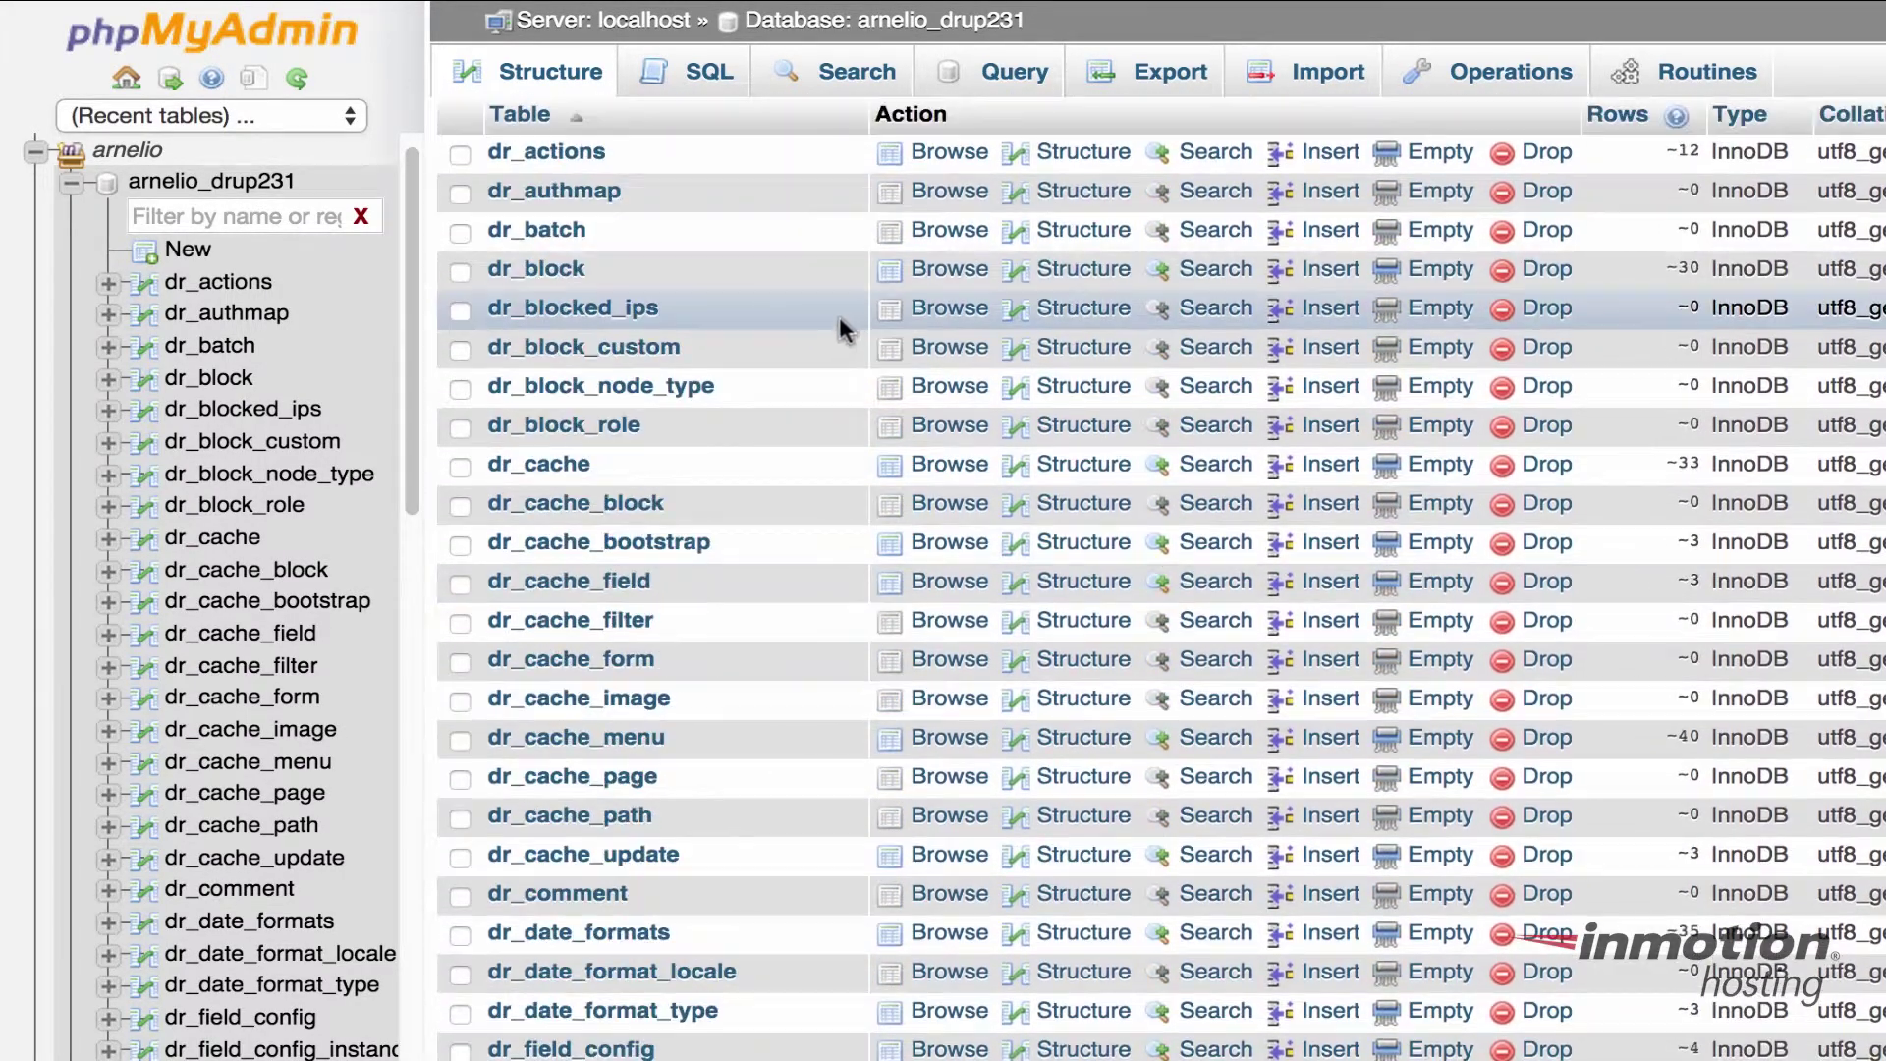
{"action": "scroll", "coordinate": [841, 317], "scroll_direction": "down", "scroll_amount": 10}
{"action": "scroll", "coordinate": [833, 332], "scroll_direction": "down", "scroll_amount": 10}
{"action": "scroll", "coordinate": [833, 355], "scroll_direction": "up", "scroll_amount": 10}
{"action": "scroll", "coordinate": [837, 354], "scroll_direction": "up", "scroll_amount": 5}
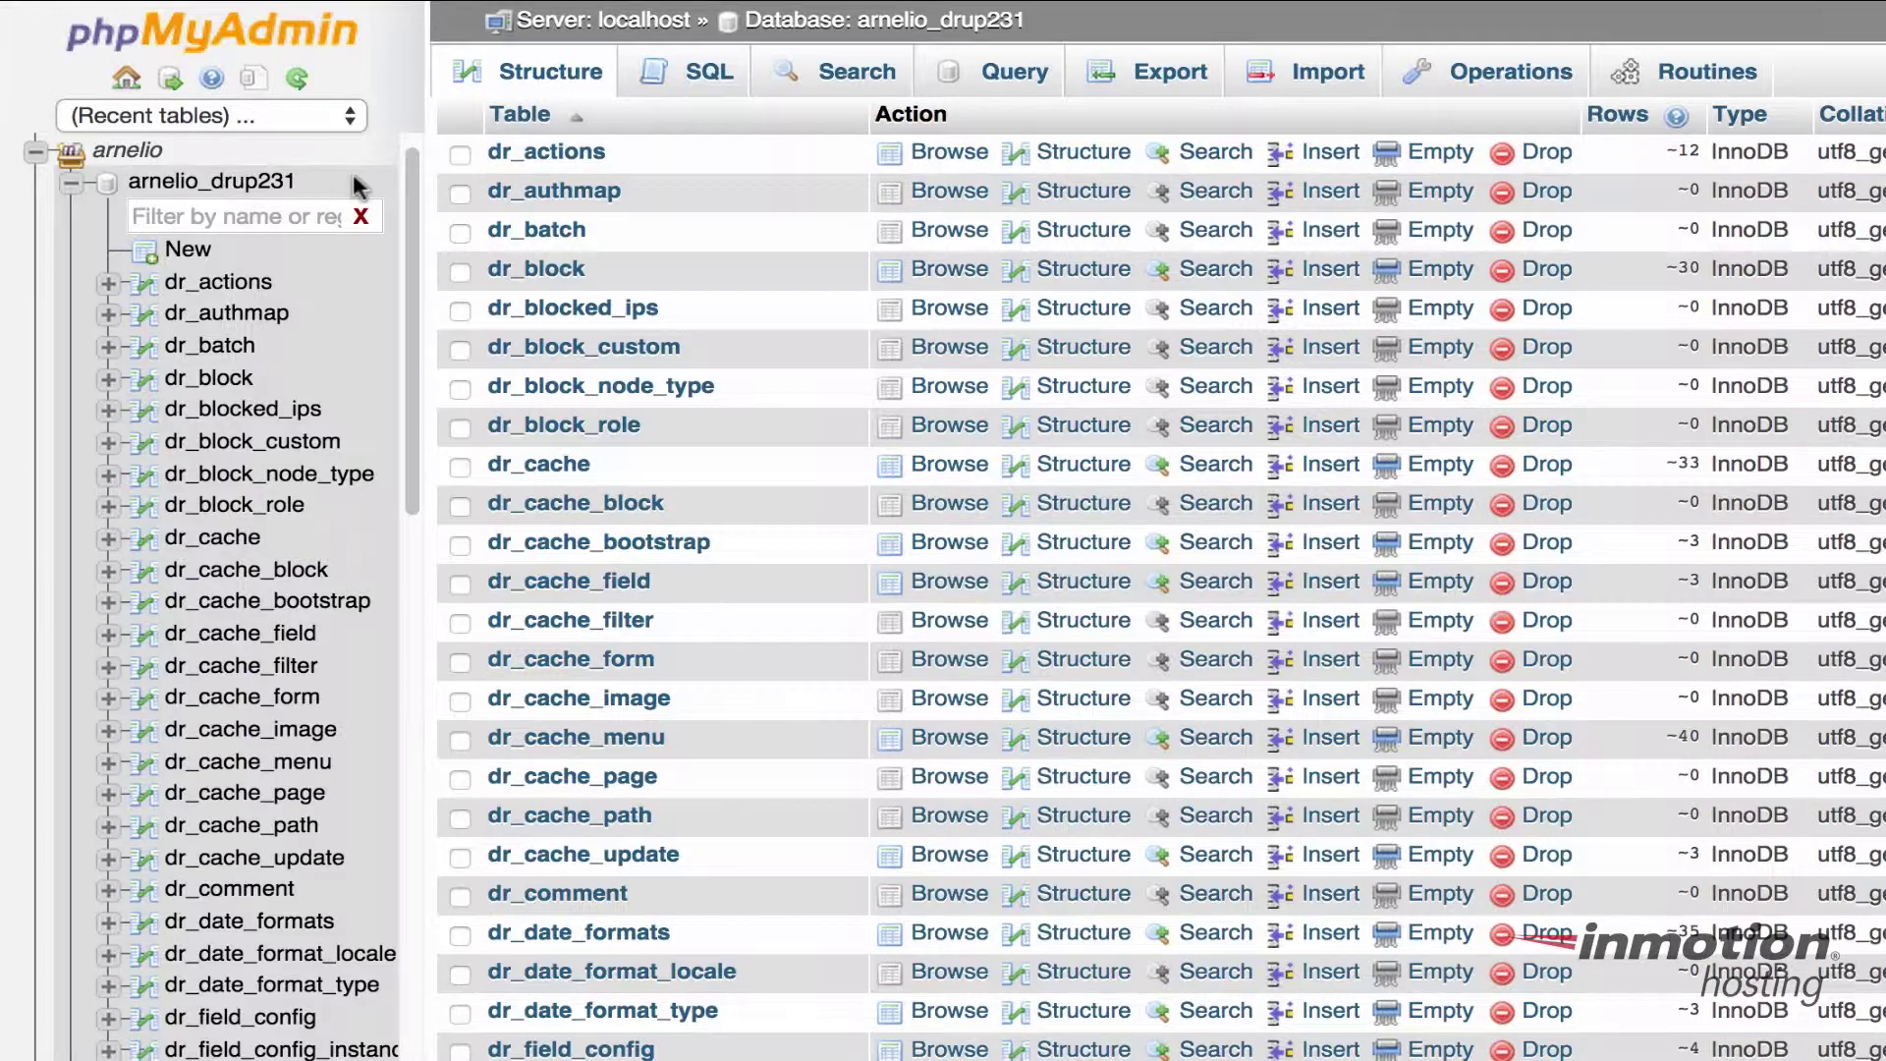
Select the dr_actions table and start a quick SQL export from the Export page
{"action": "left_click", "coordinate": [461, 155]}
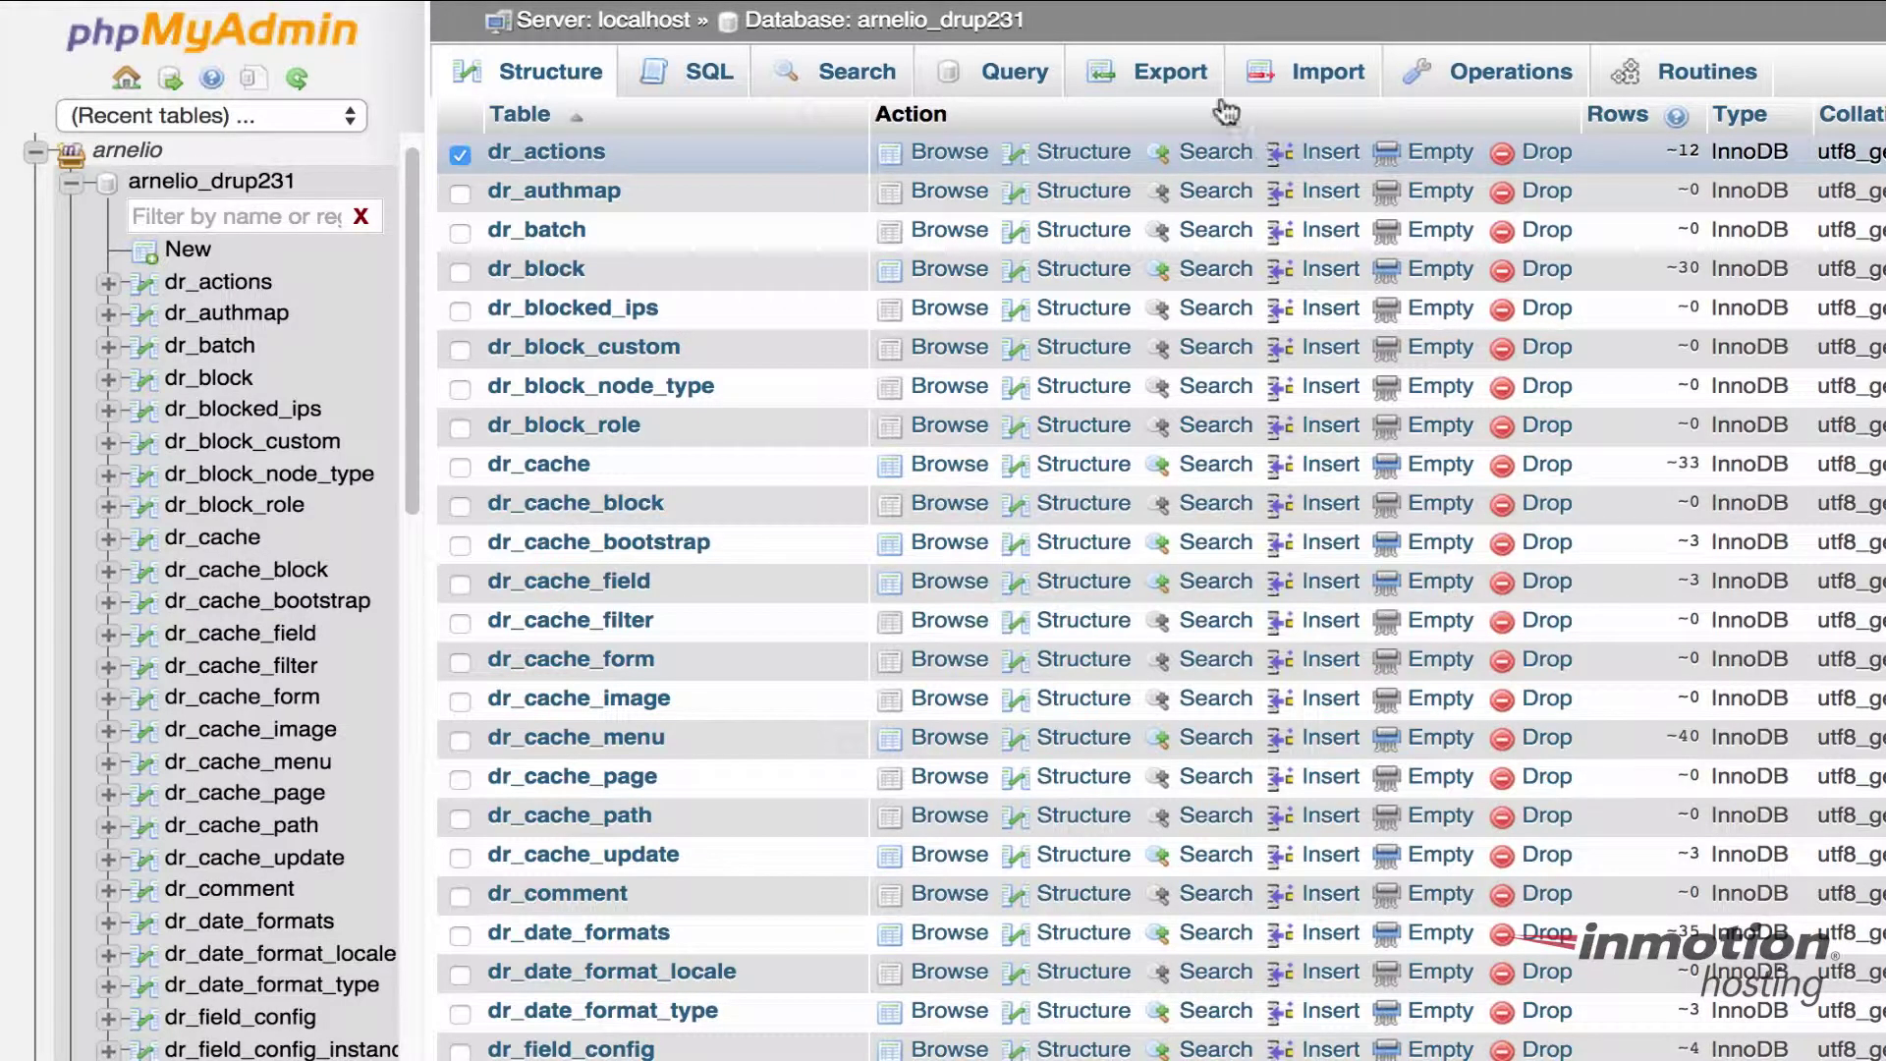
{"action": "left_click", "coordinate": [1163, 77]}
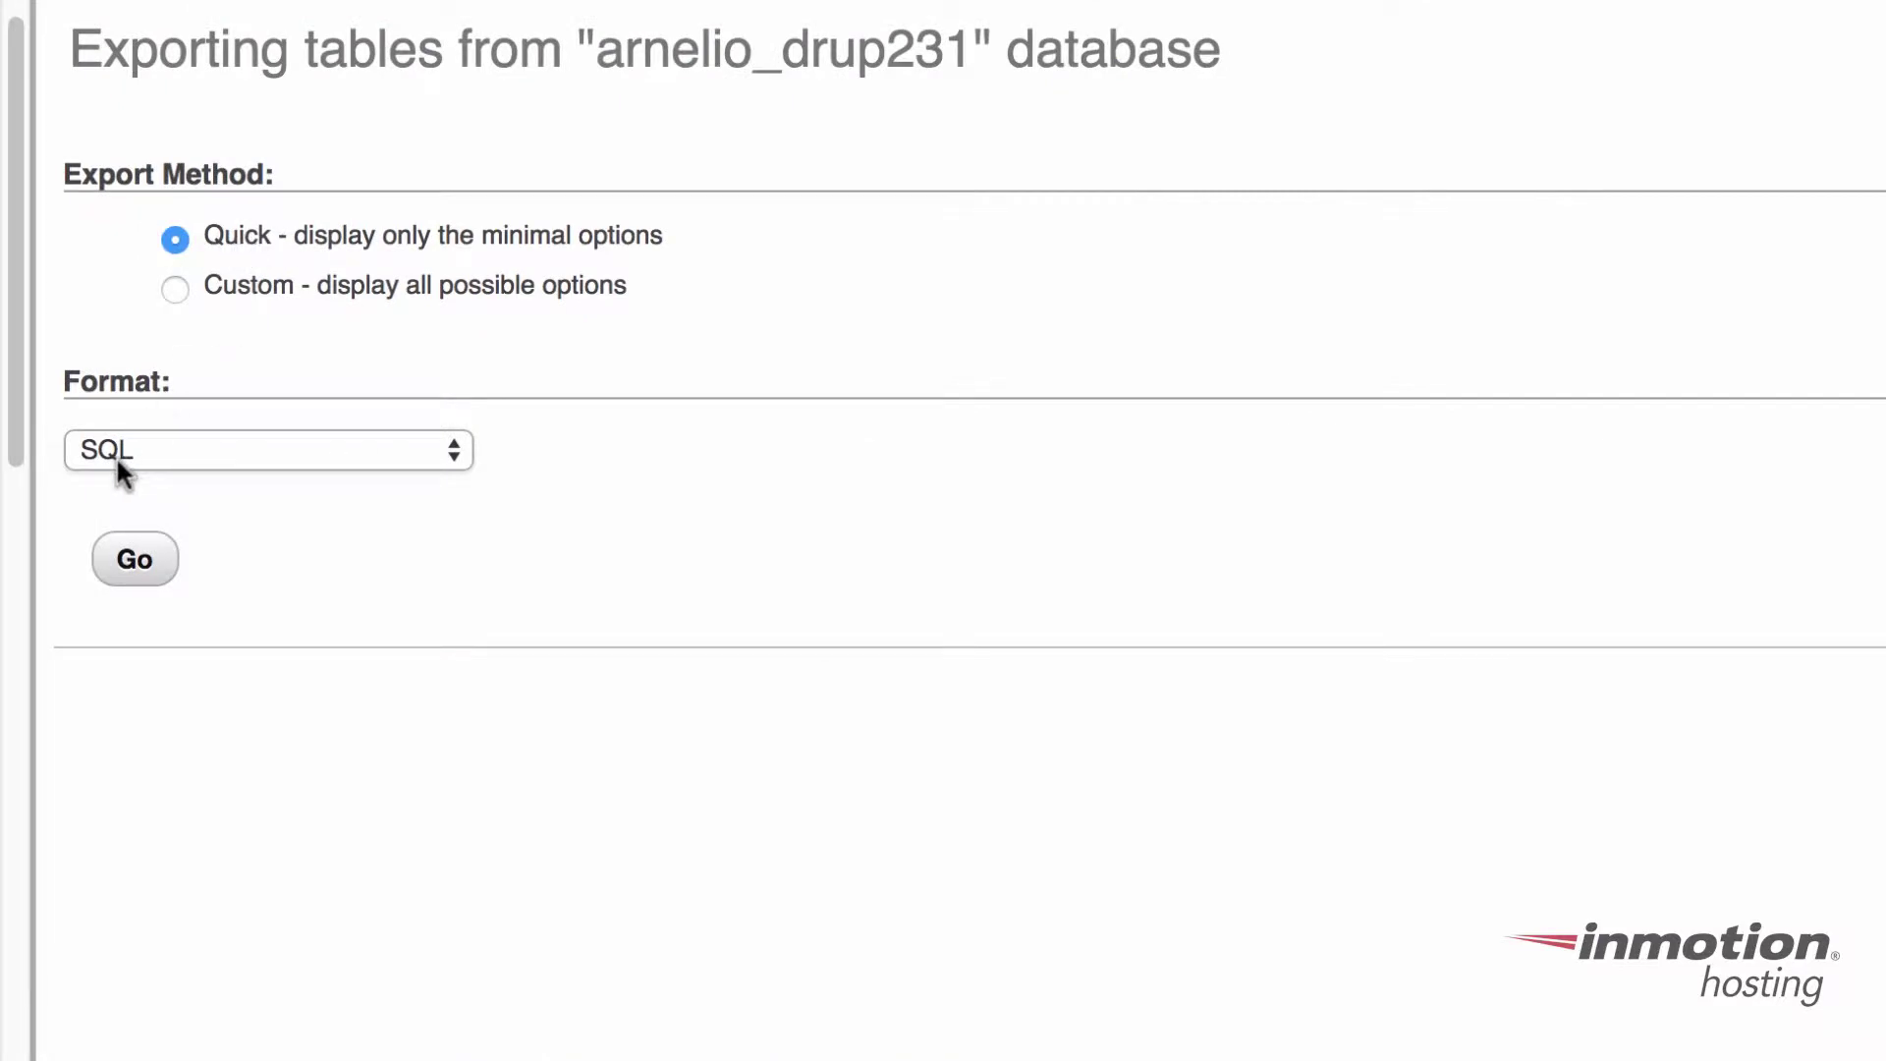
{"action": "left_click", "coordinate": [160, 586]}
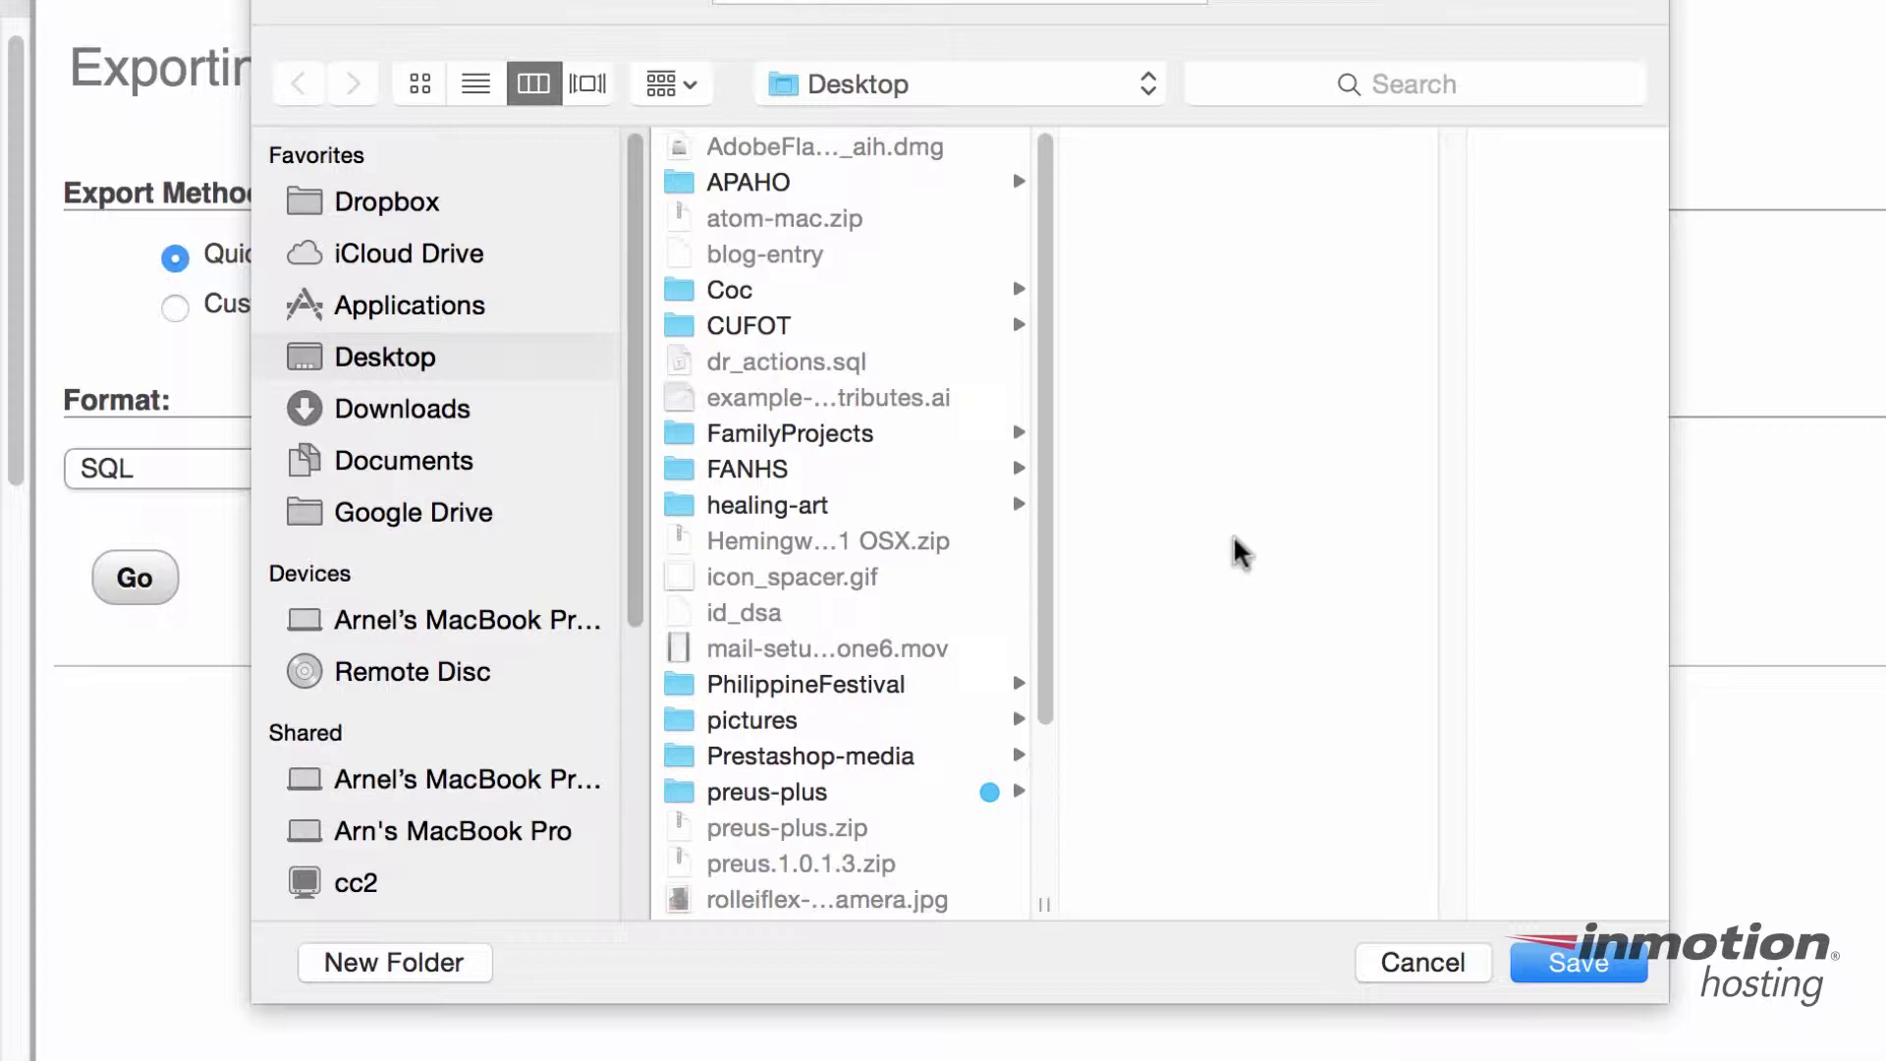
Save the exported SQL file to the Desktop
{"action": "left_click", "coordinate": [1579, 963]}
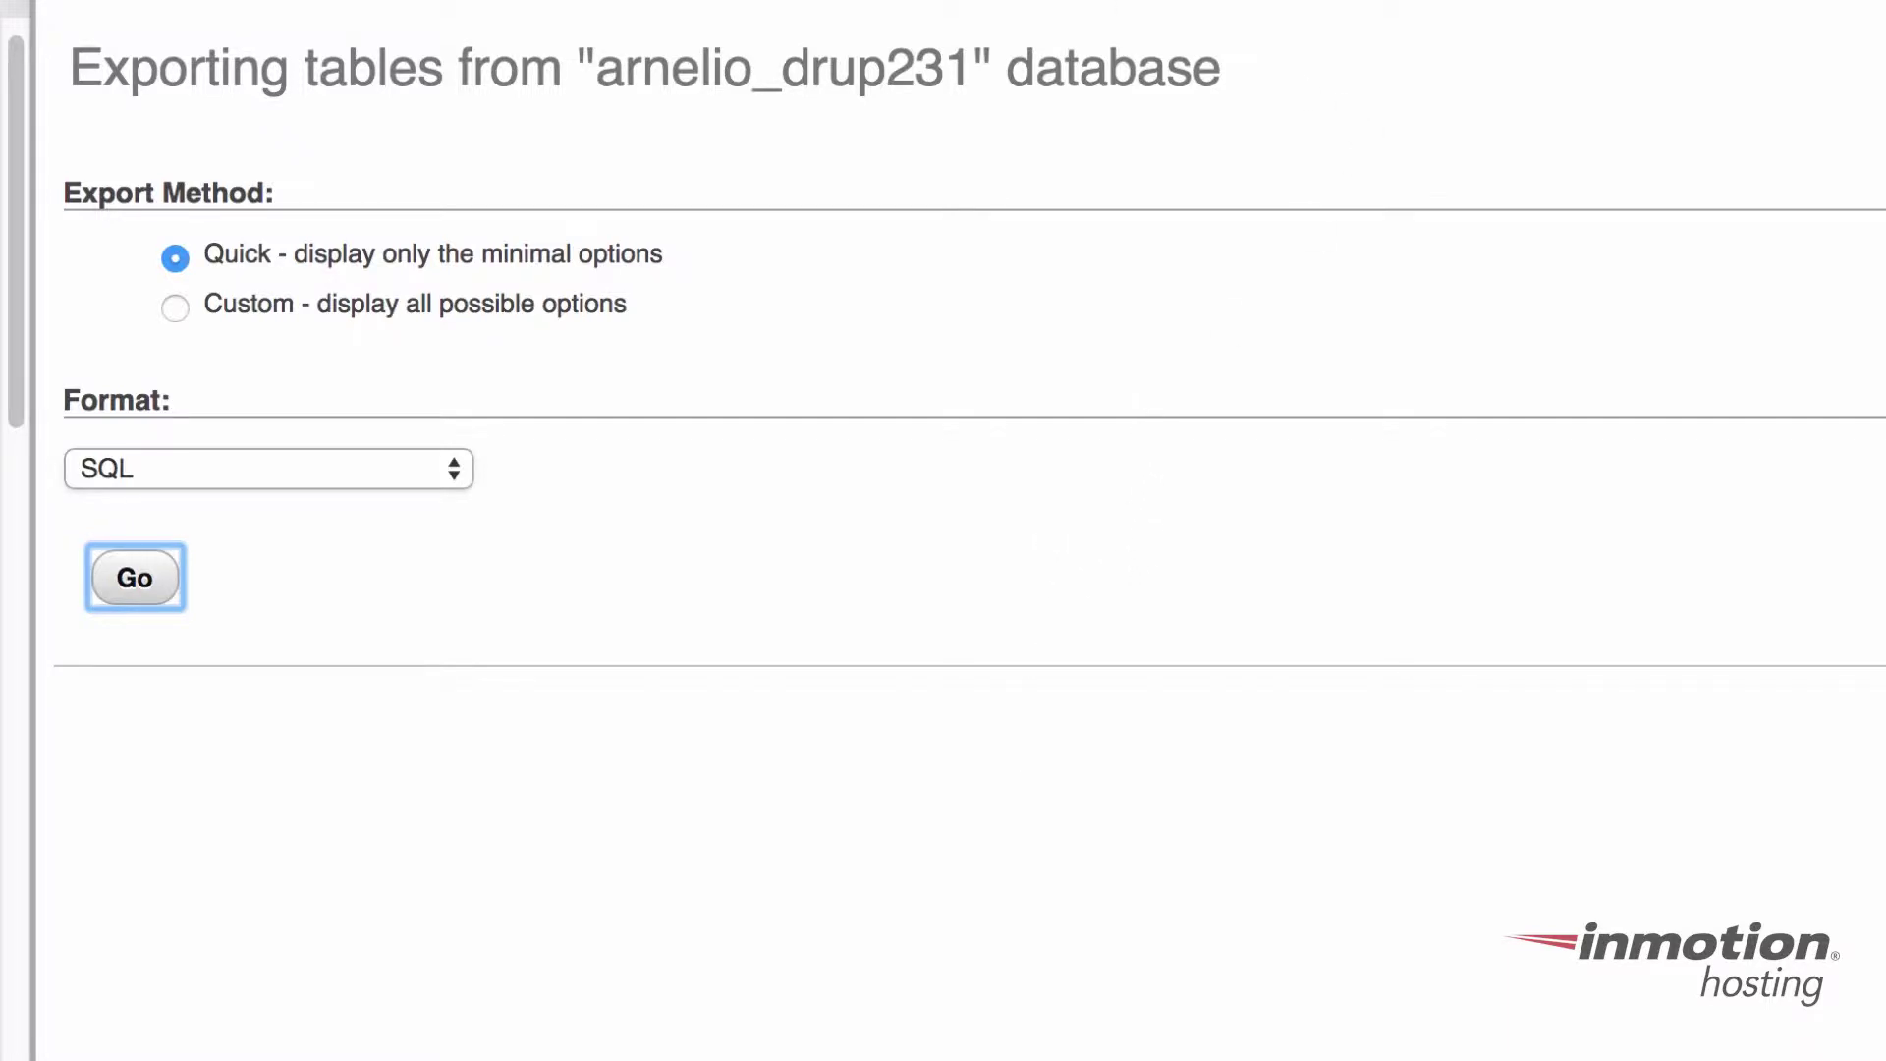
Choose the Custom export method and pick only dr_actions in the Table(s) list
{"action": "left_click", "coordinate": [175, 309]}
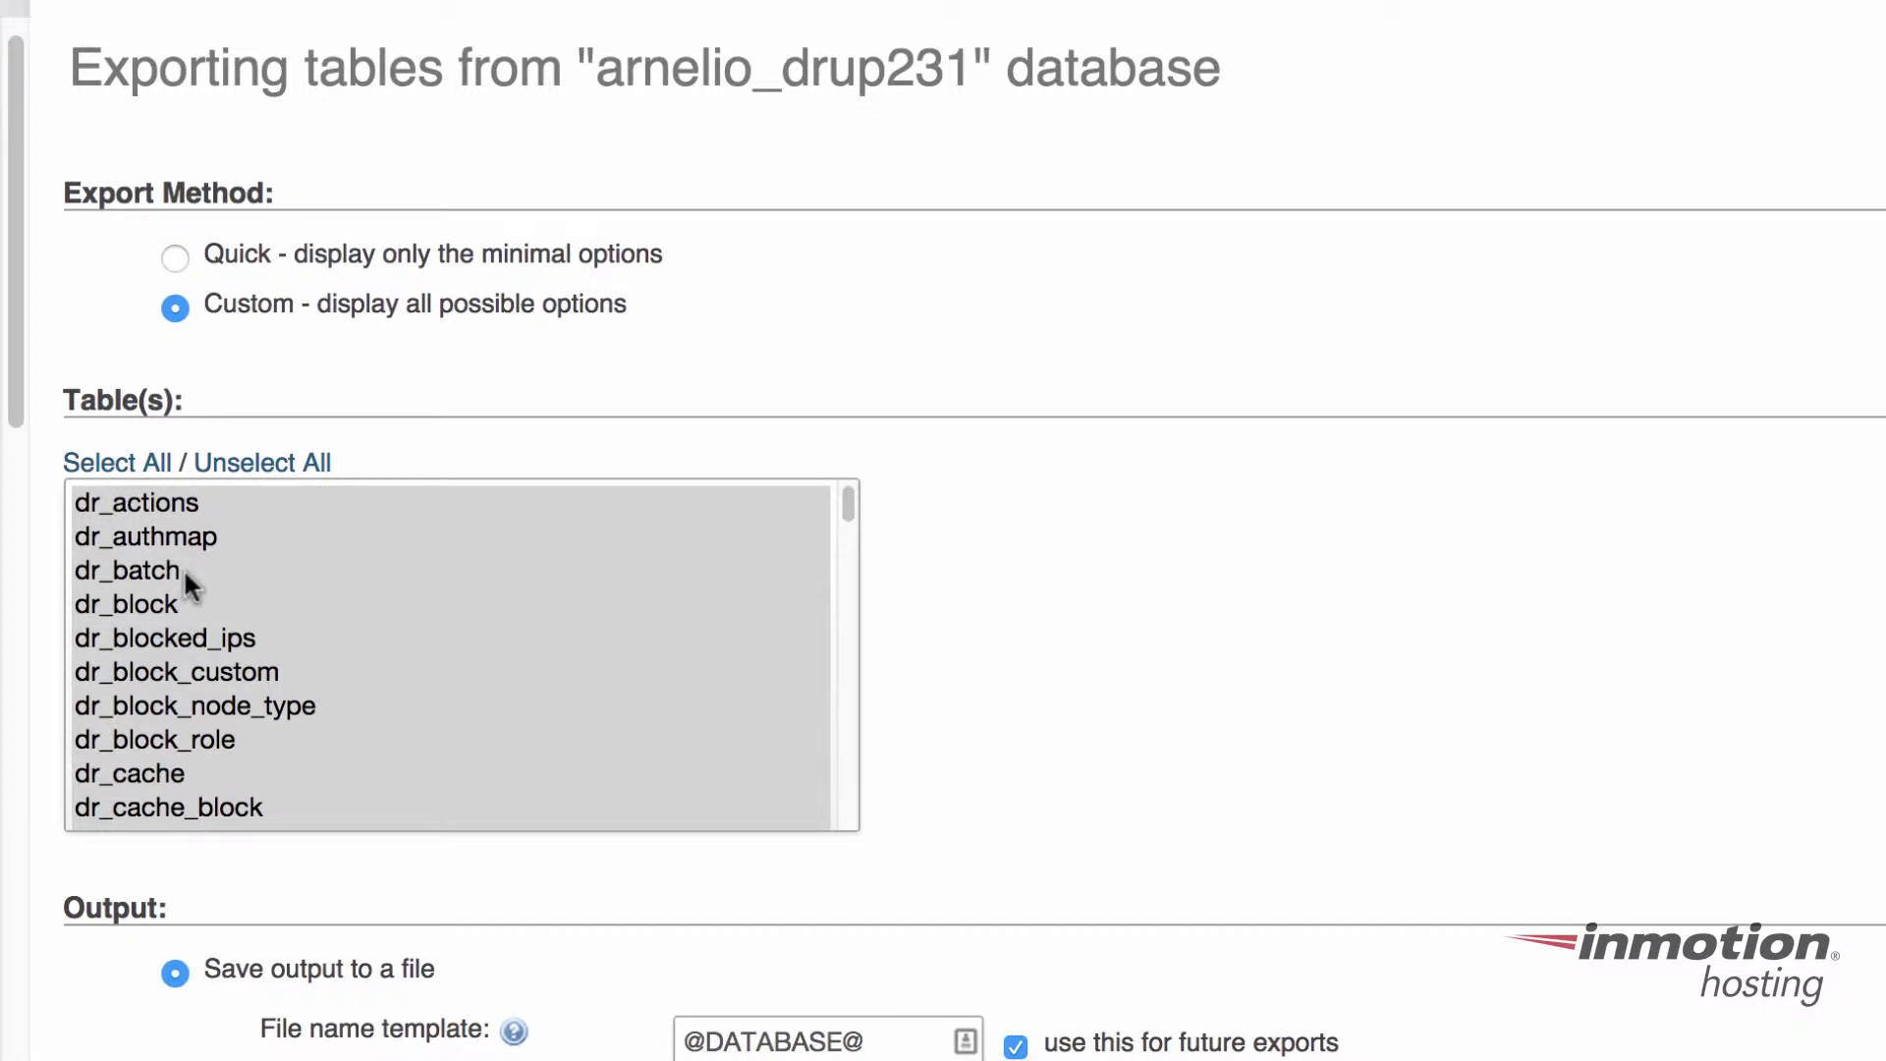
{"action": "left_click", "coordinate": [212, 503]}
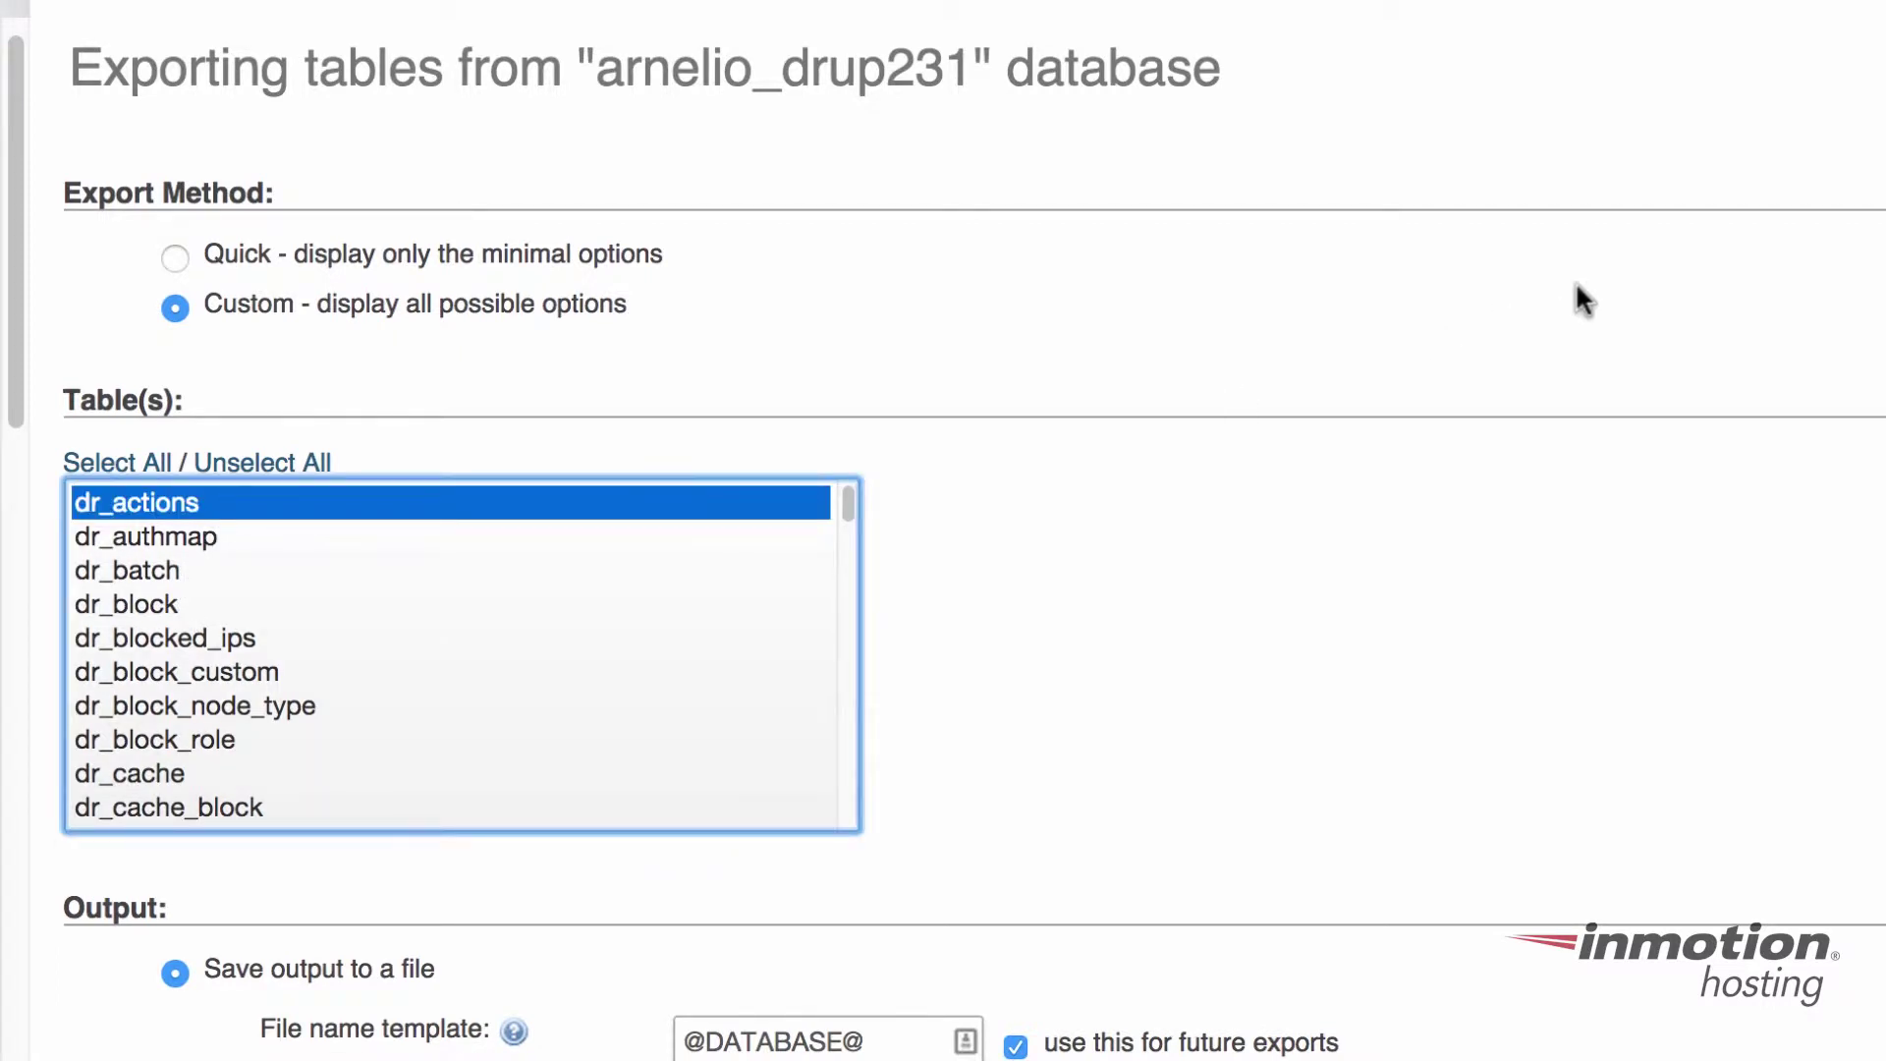
{"action": "scroll", "coordinate": [1473, 273], "scroll_direction": "down", "scroll_amount": 1}
{"action": "scroll", "coordinate": [1455, 266], "scroll_direction": "down", "scroll_amount": 5}
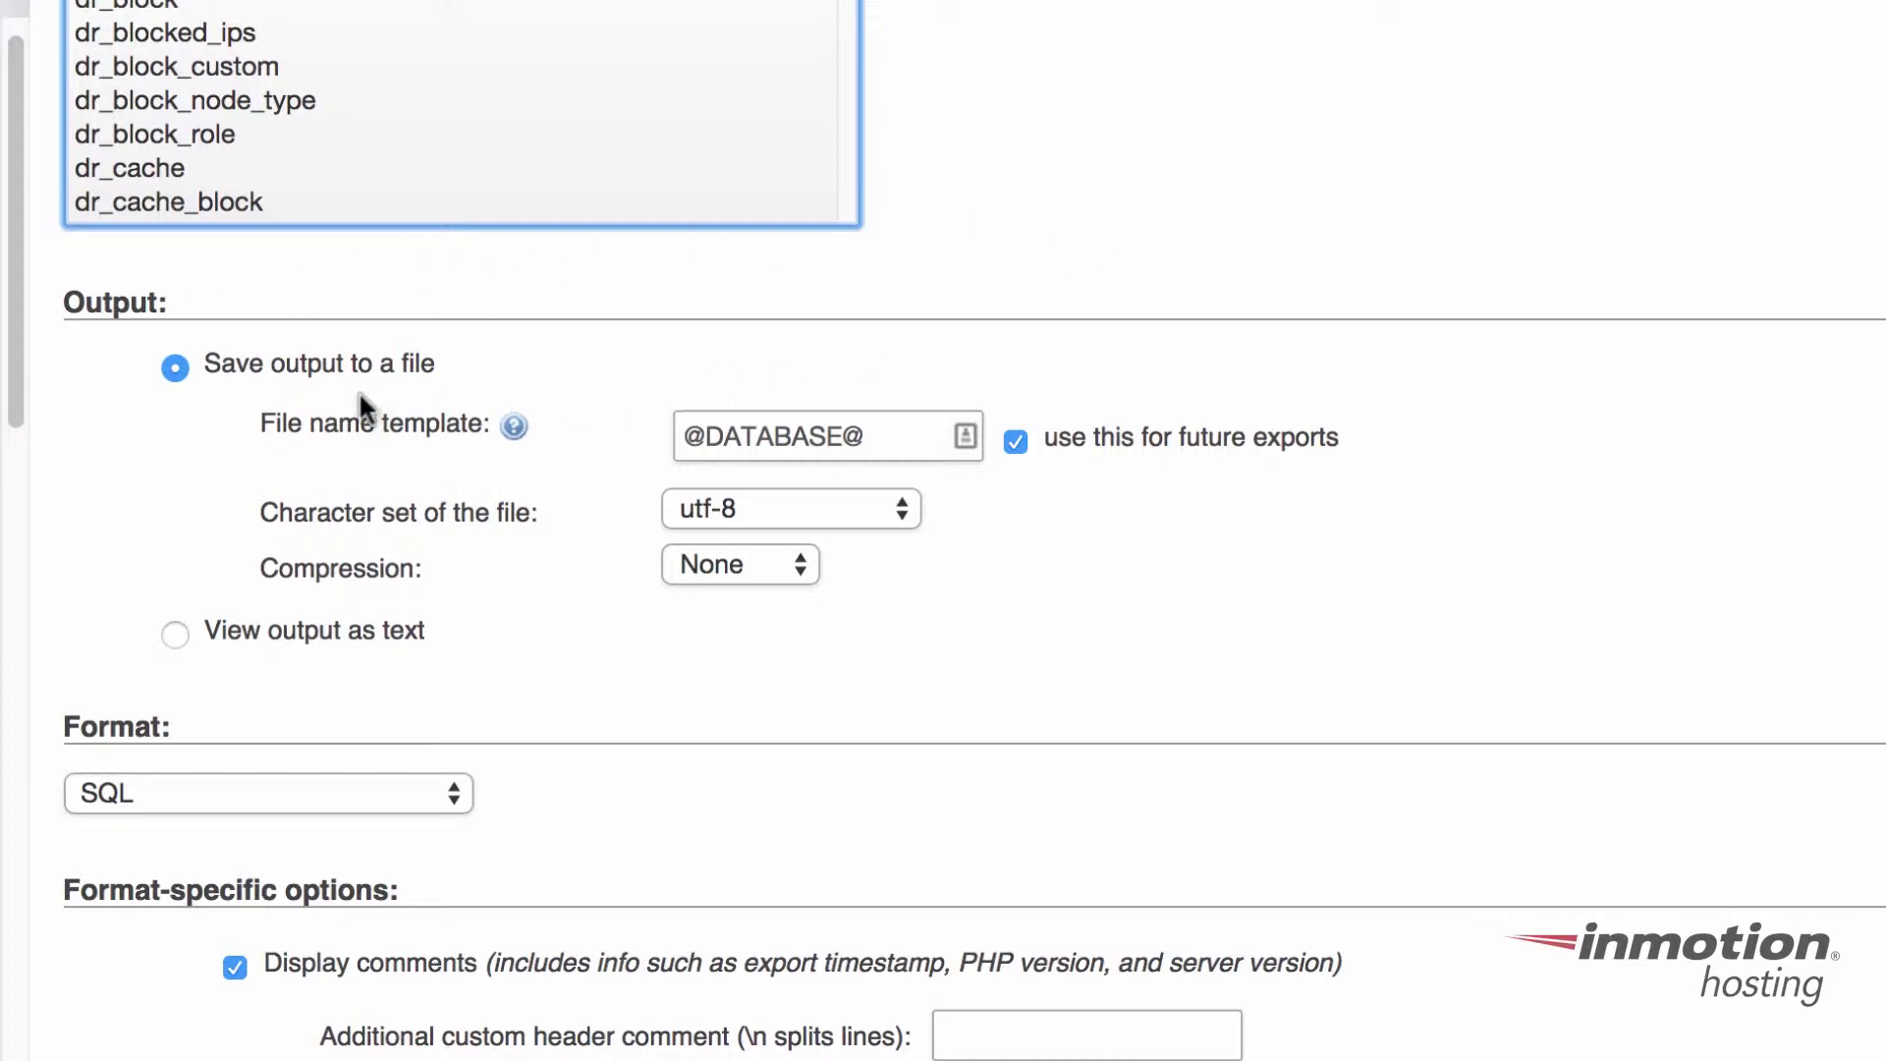
{"action": "scroll", "coordinate": [620, 384], "scroll_direction": "down", "scroll_amount": 1}
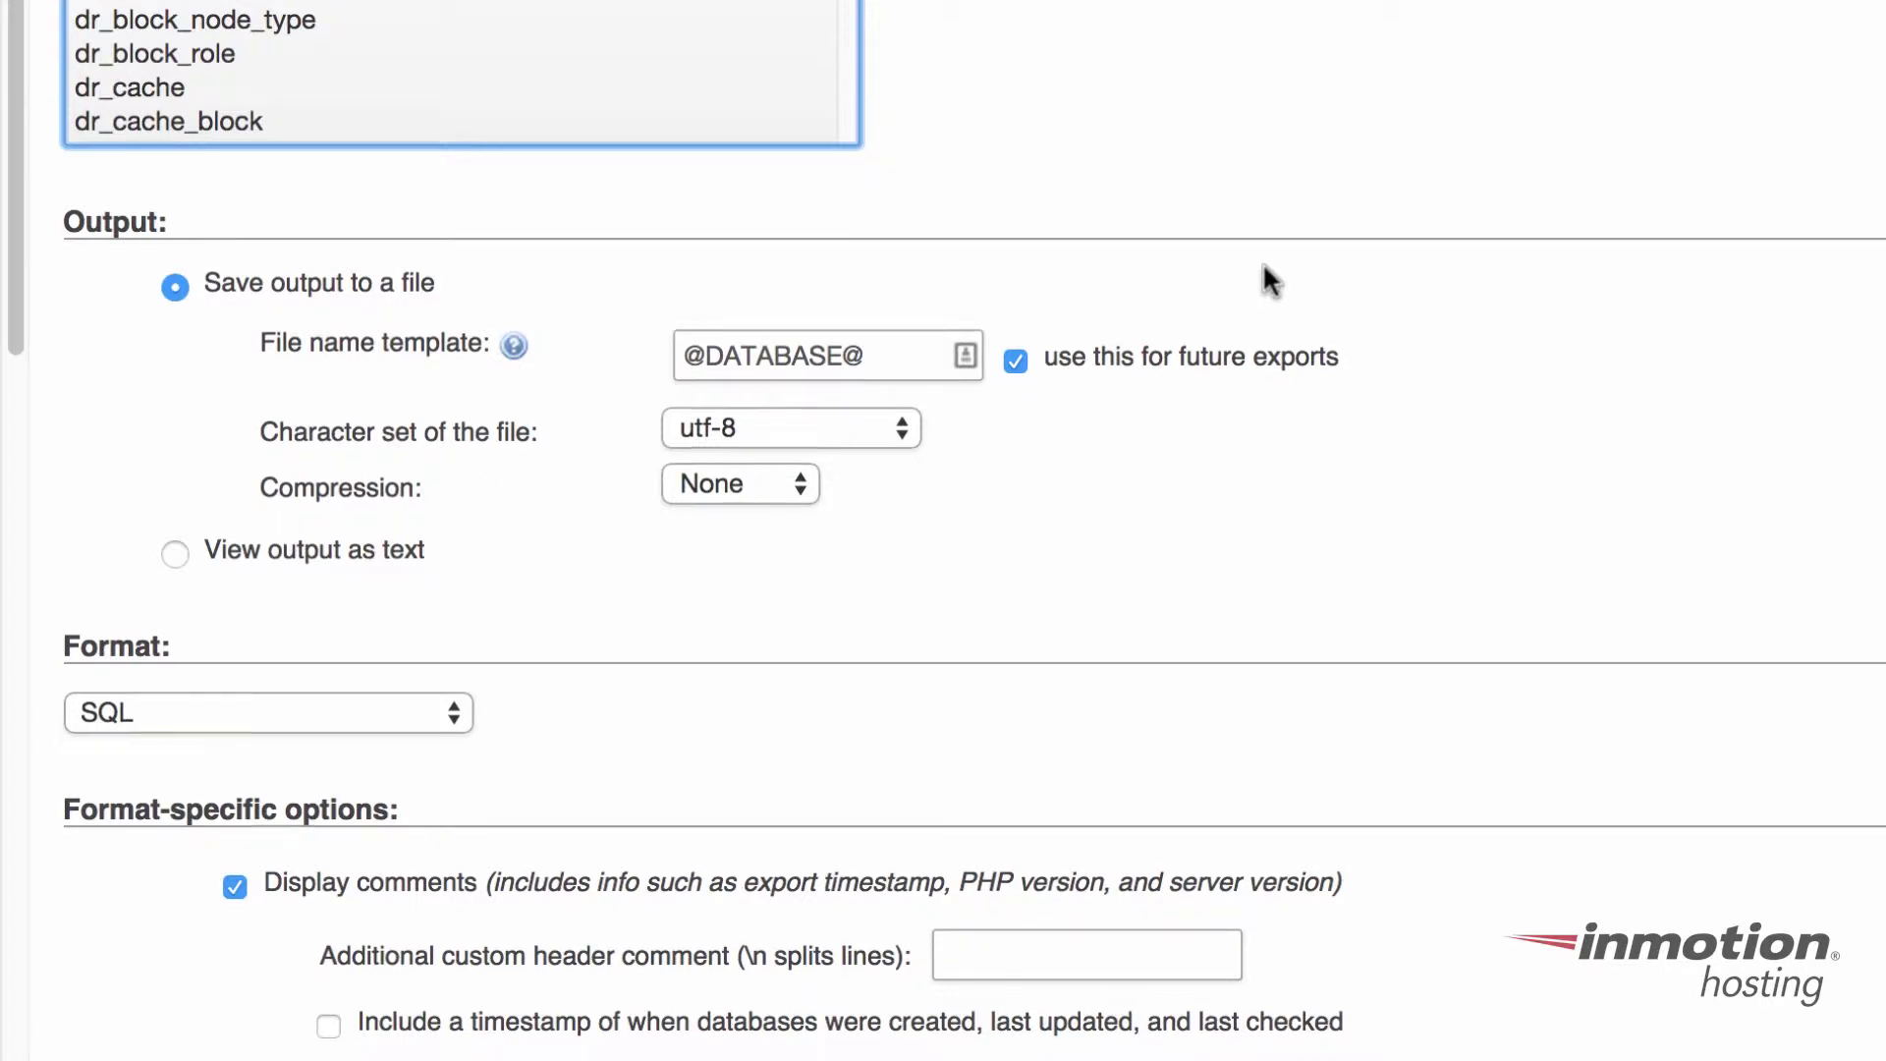
{"action": "scroll", "coordinate": [1267, 257], "scroll_direction": "down", "scroll_amount": 5}
{"action": "scroll", "coordinate": [1321, 144], "scroll_direction": "down", "scroll_amount": 2}
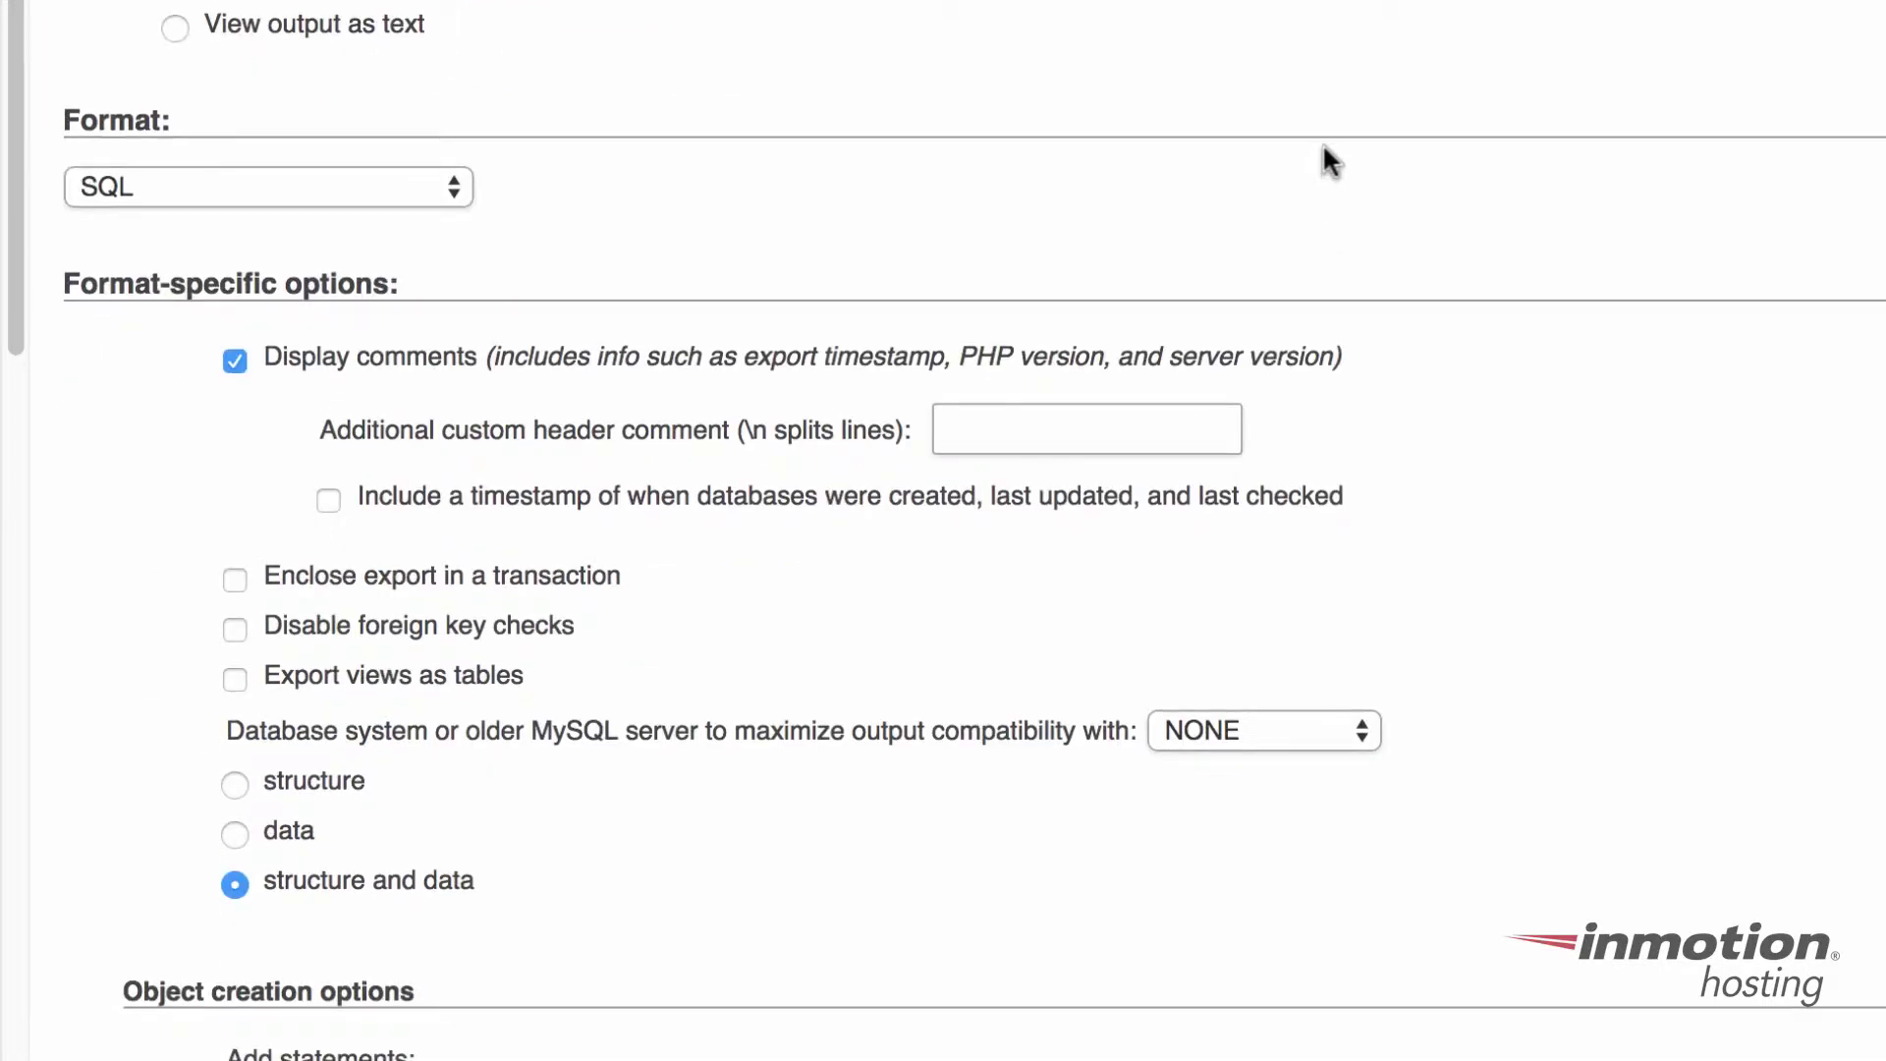
{"action": "scroll", "coordinate": [1469, 104], "scroll_direction": "down", "scroll_amount": 2}
{"action": "scroll", "coordinate": [1475, 88], "scroll_direction": "down", "scroll_amount": 5}
{"action": "scroll", "coordinate": [1474, 88], "scroll_direction": "down", "scroll_amount": 5}
{"action": "scroll", "coordinate": [1477, 93], "scroll_direction": "down", "scroll_amount": 3}
{"action": "scroll", "coordinate": [1739, 301], "scroll_direction": "up", "scroll_amount": 10}
{"action": "scroll", "coordinate": [1728, 318], "scroll_direction": "up", "scroll_amount": 3}
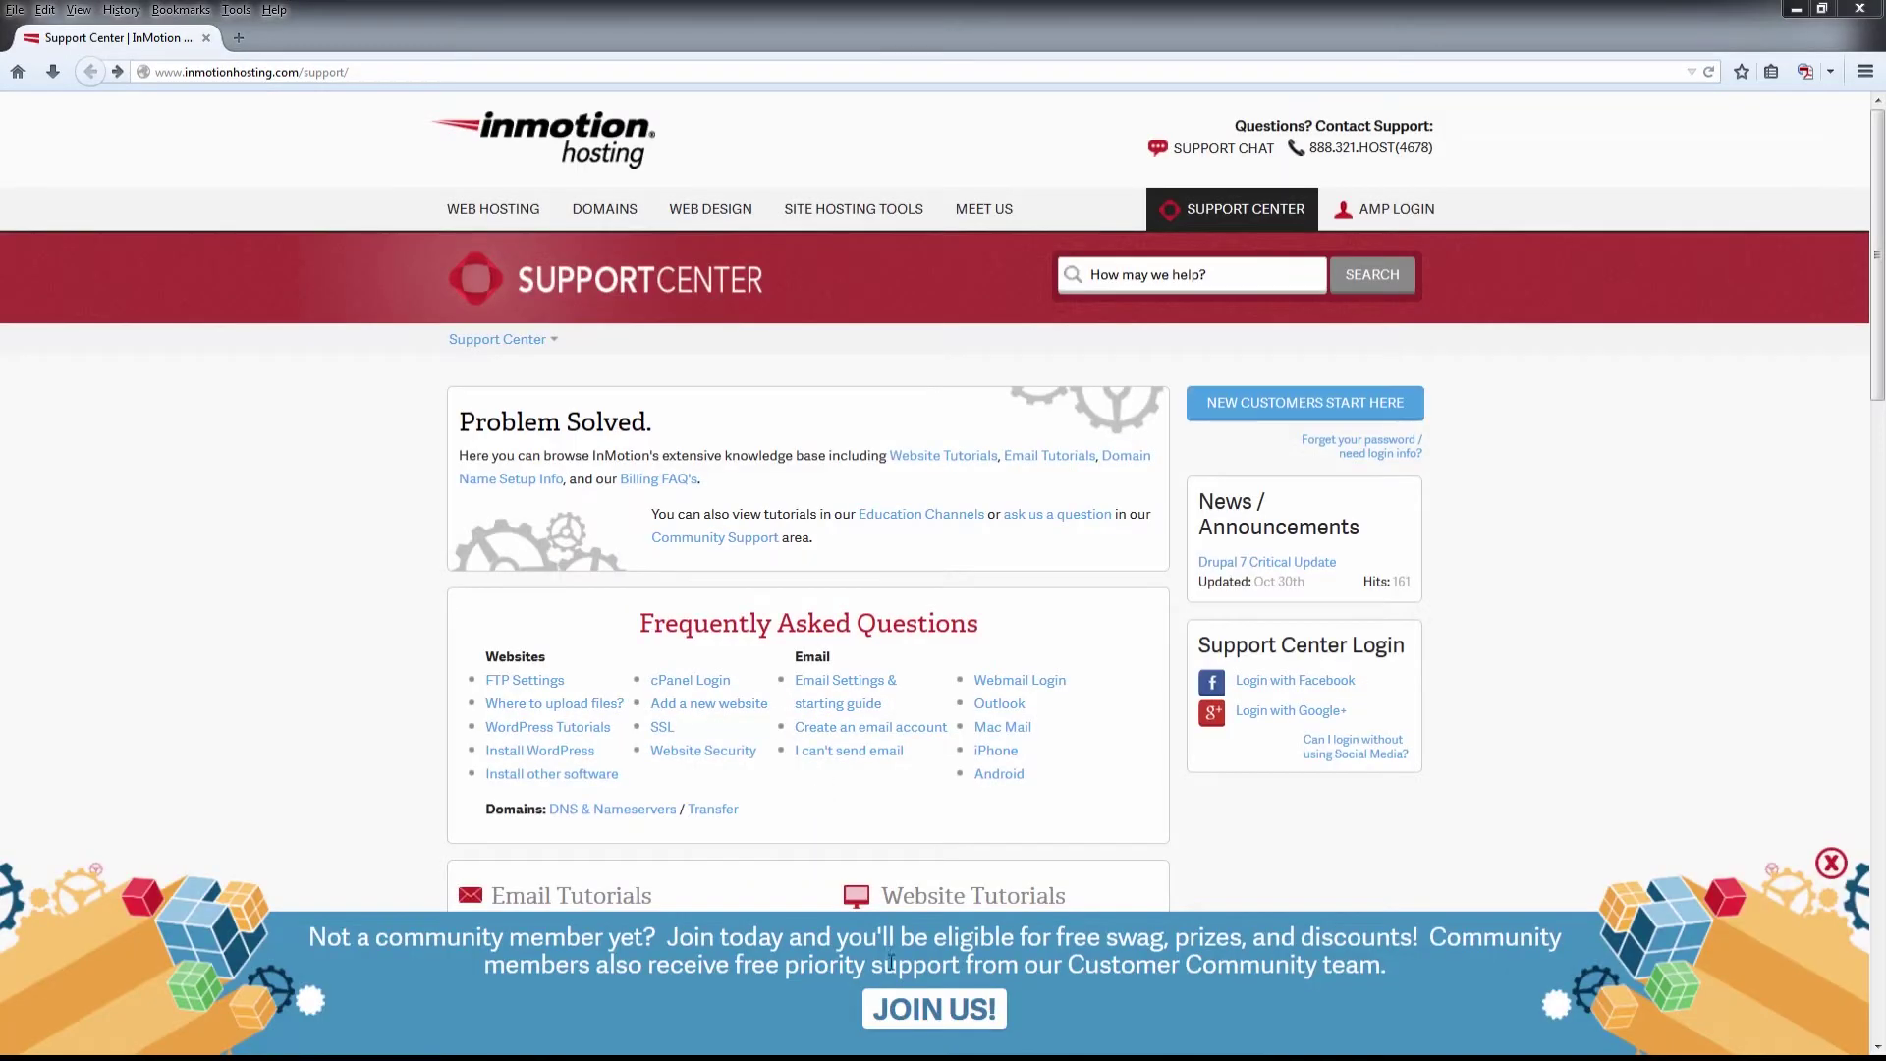
{"action": "left_click", "coordinate": [903, 1017]}
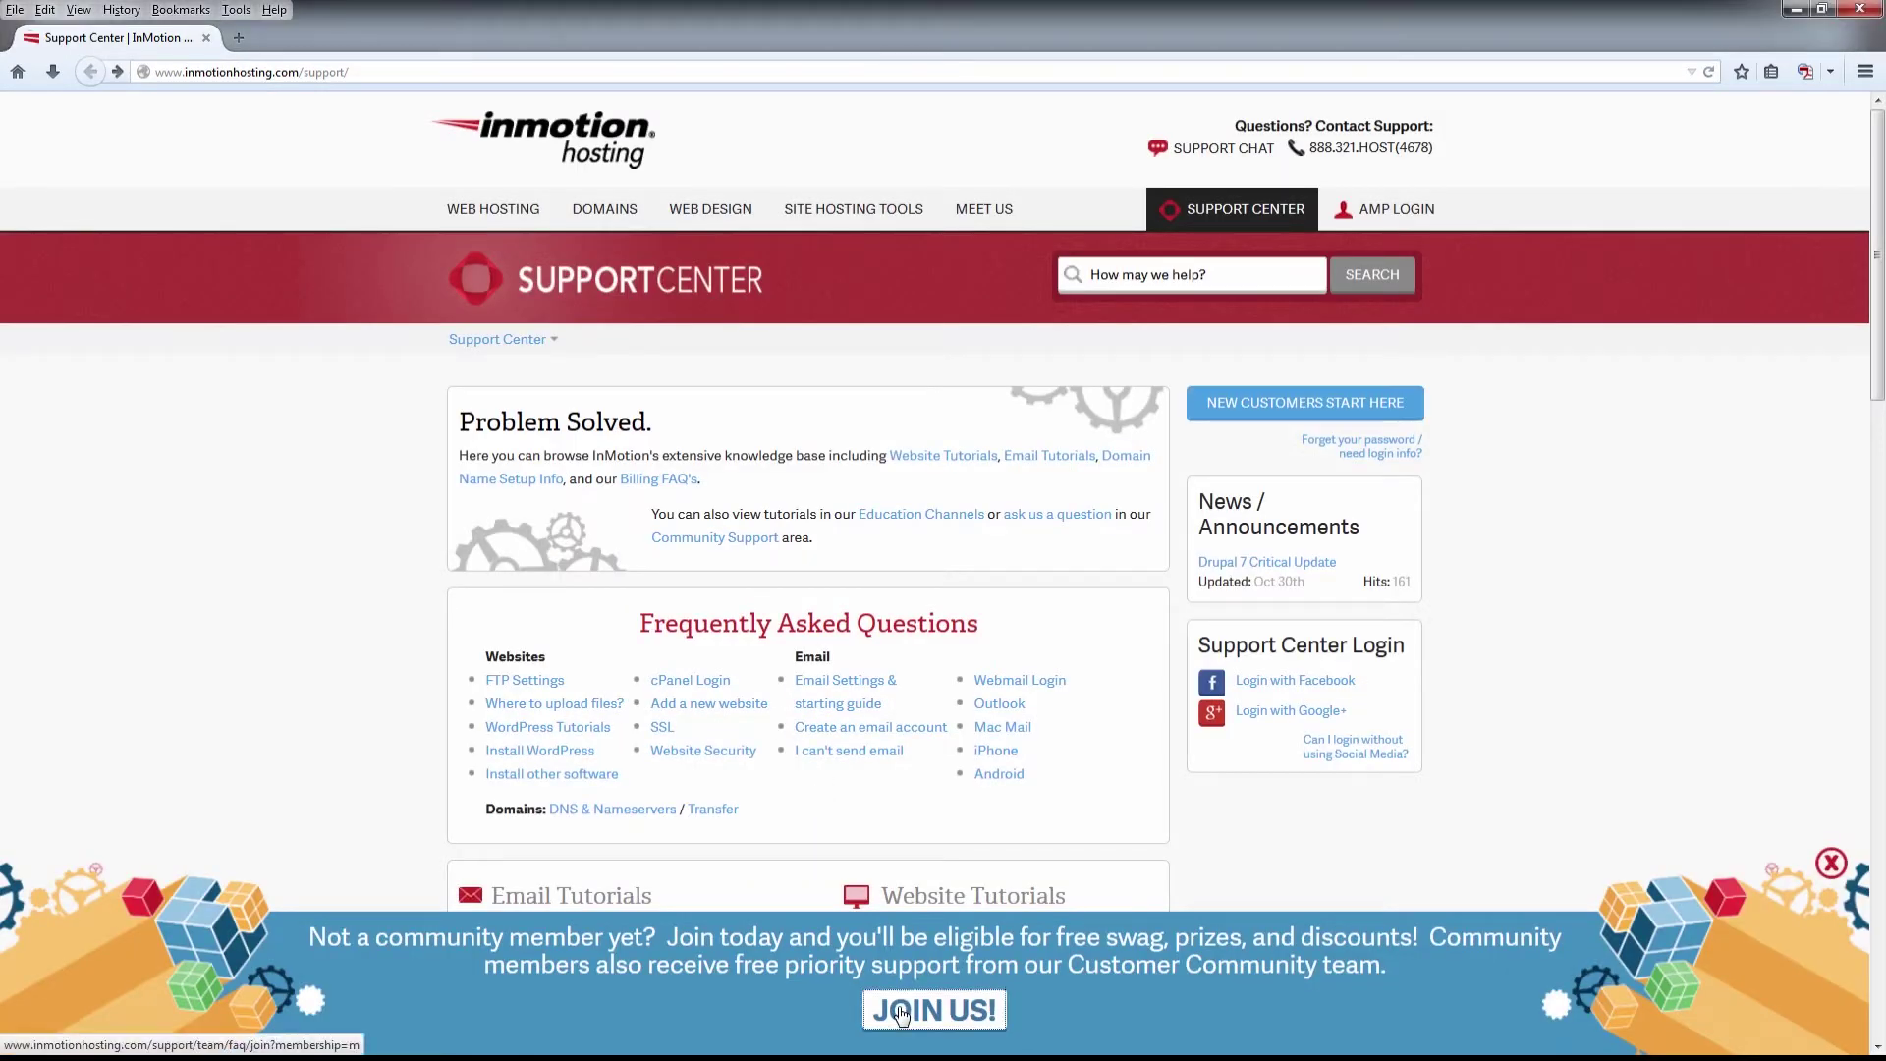